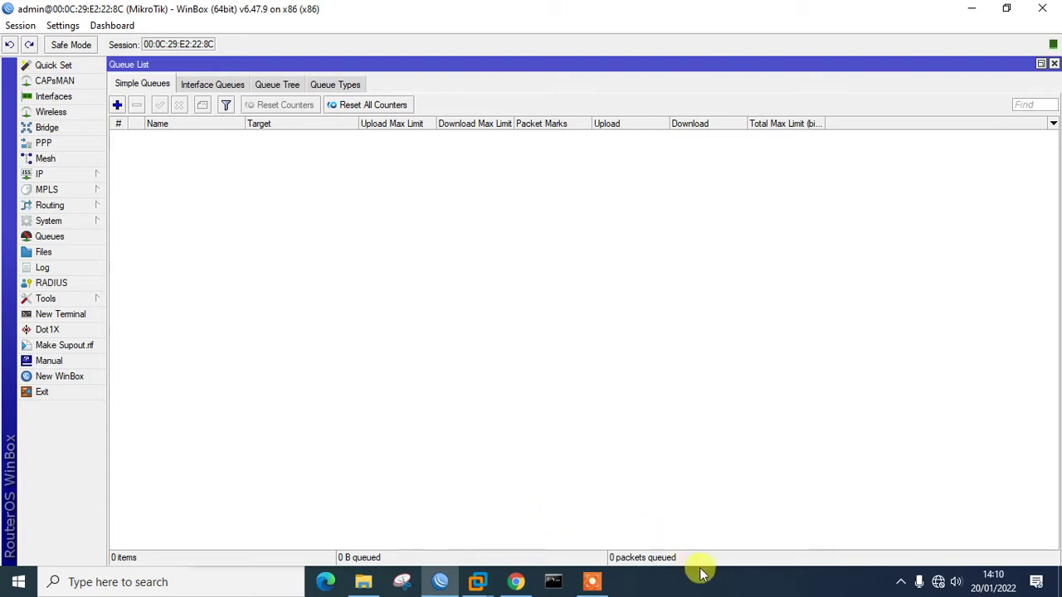
Switch to VMware Workstation, examine the Linux Lite machine's IP address in its ifconfig output, and return to WinBox
click(972, 8)
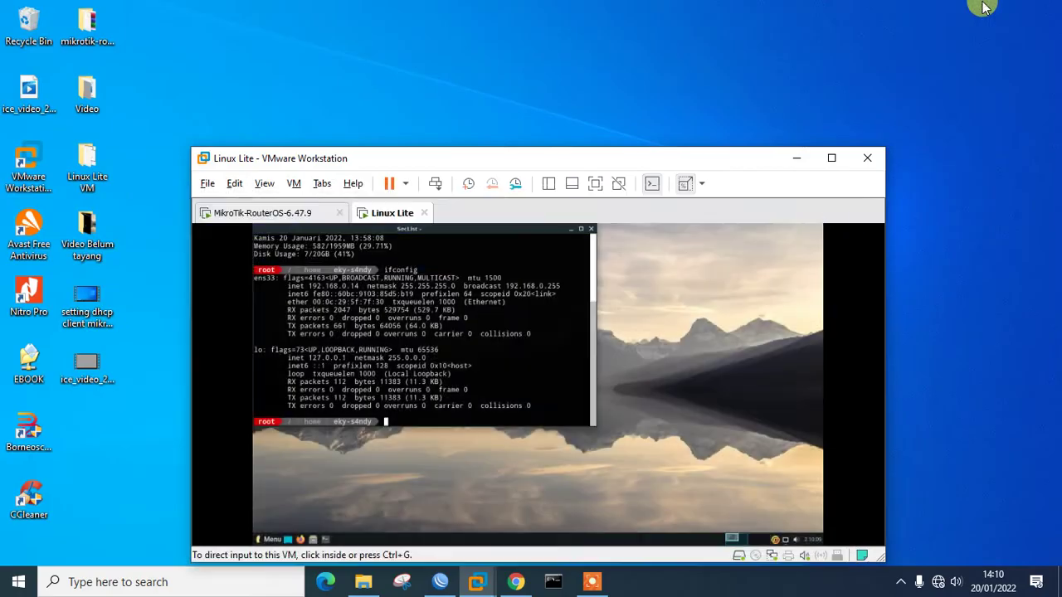
double_click(705, 158)
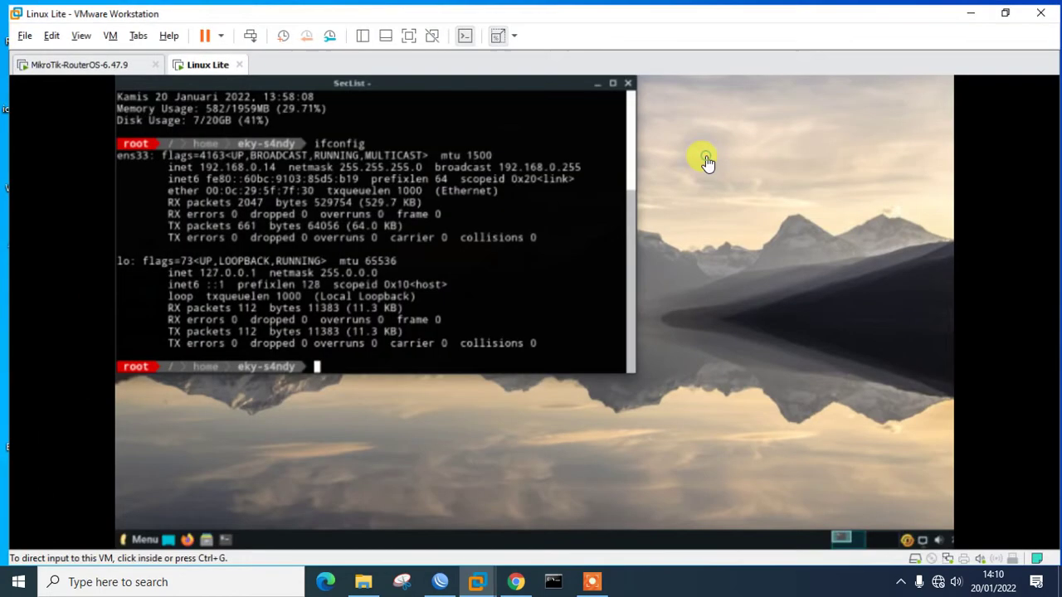
click(508, 171)
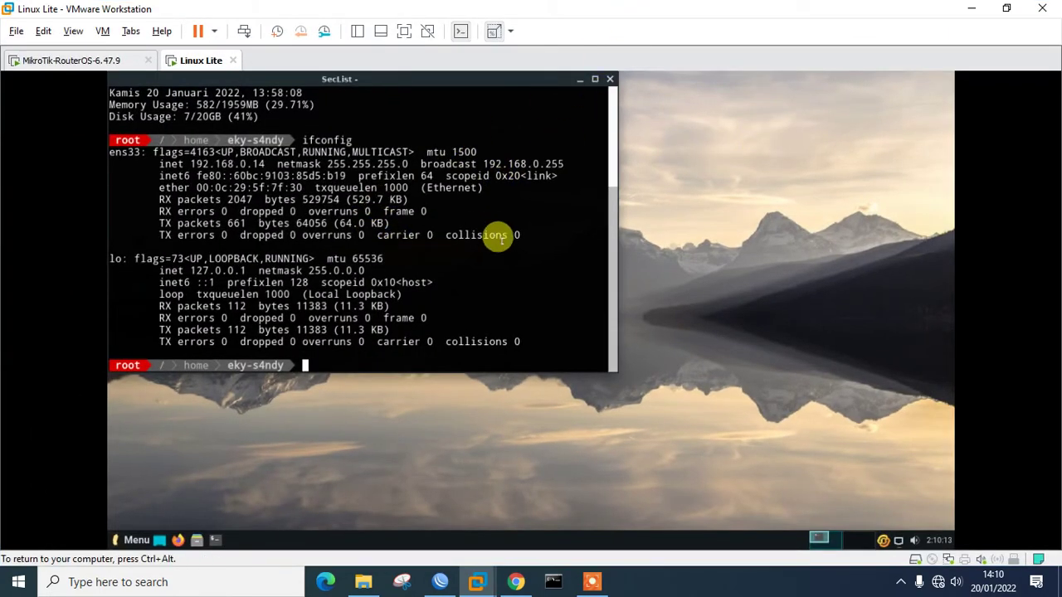
key(ctrl+alt)
click(1008, 9)
click(673, 395)
key(ctrl+alt)
click(448, 579)
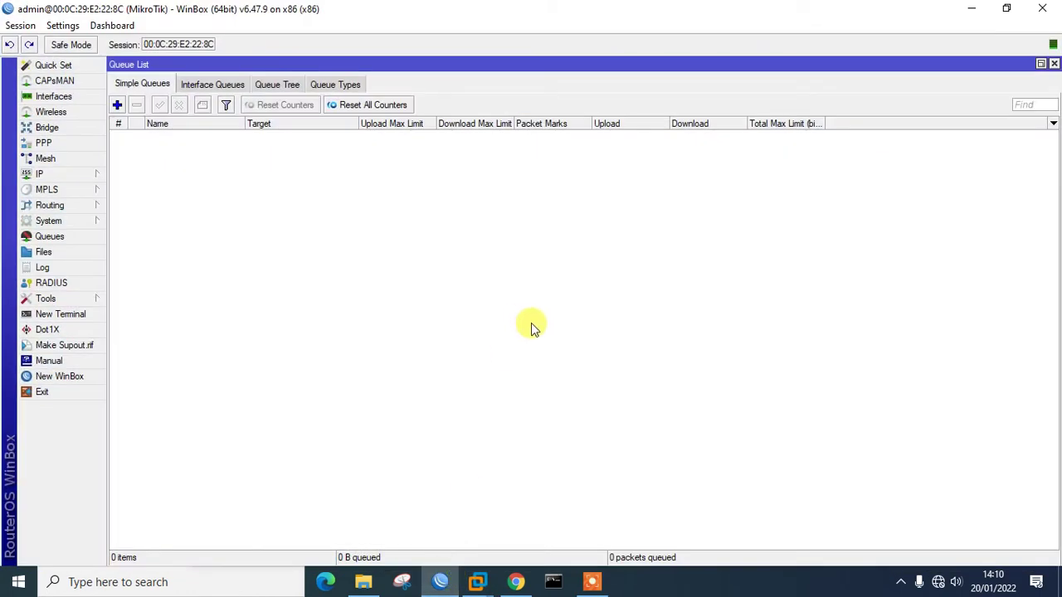
Run ipconfig in Command Prompt and highlight the IPv4 address of the VMware Network Adapter VMnet1
click(547, 583)
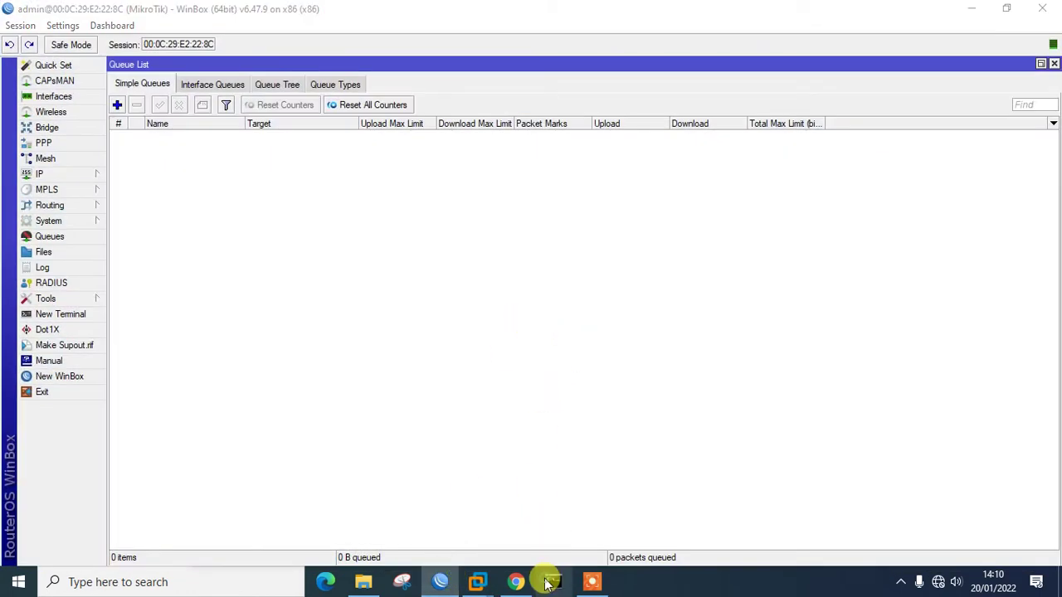
click(549, 375)
text(ipconfig)
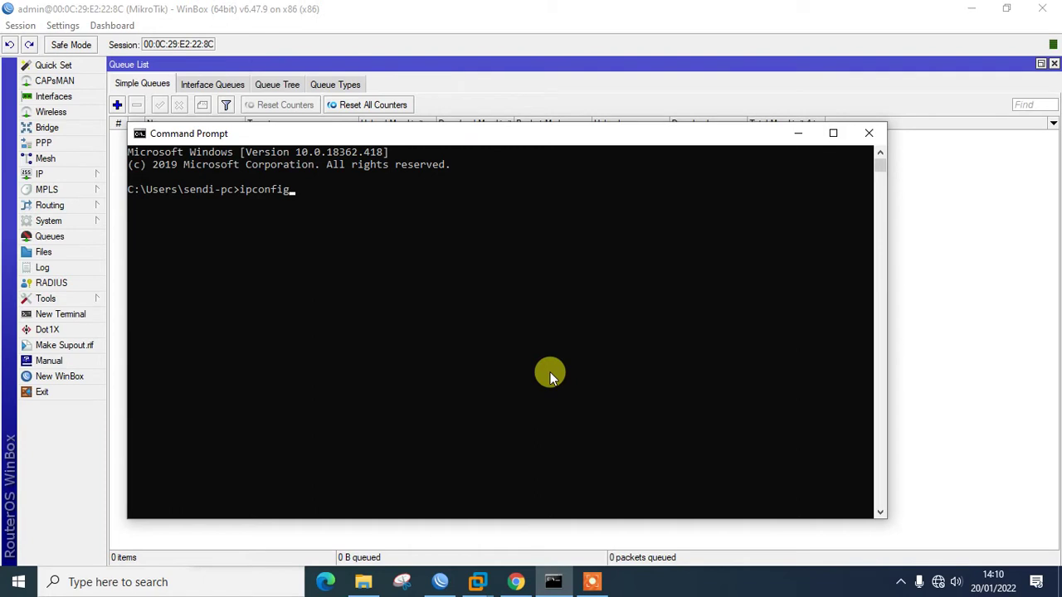
key(Return)
drag(364, 462, 440, 471)
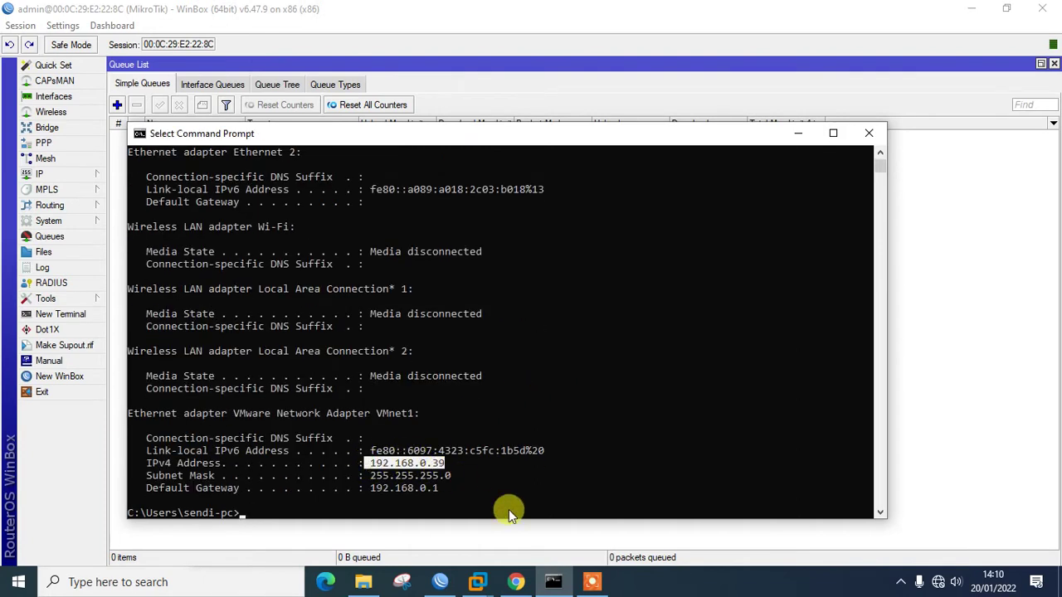
Recheck the Linux Lite machine's IP address in VMware Workstation, and minimize the Command Prompt and VMware windows
mouse_move(474, 579)
click(540, 509)
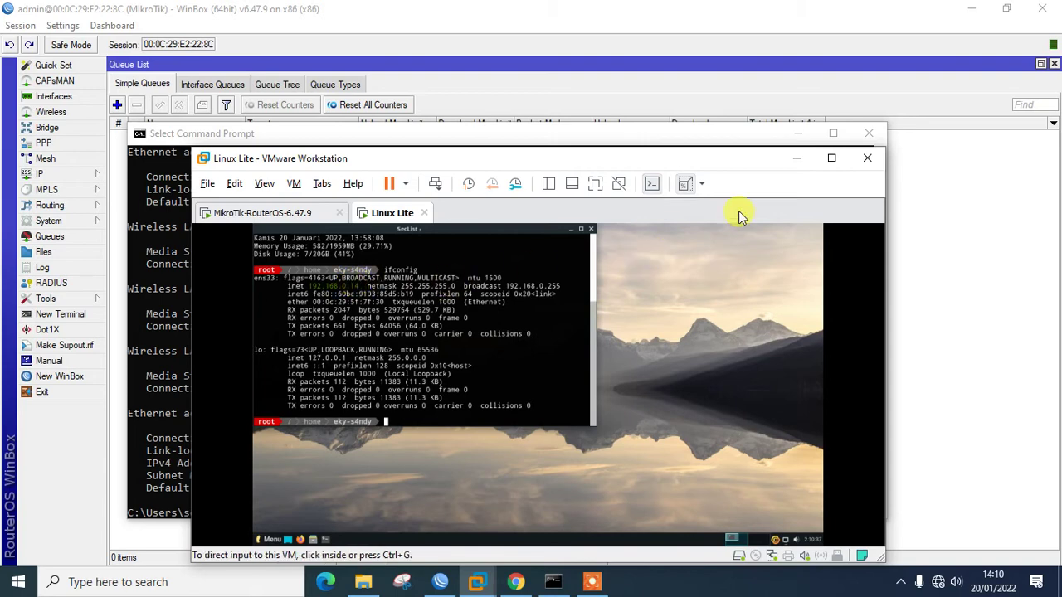
click(793, 133)
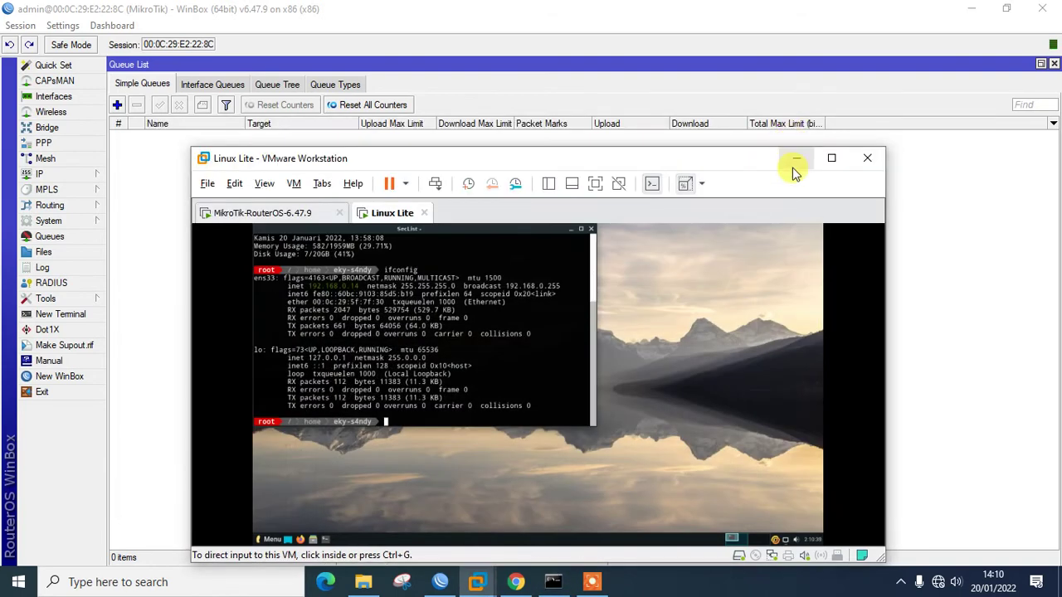
click(795, 158)
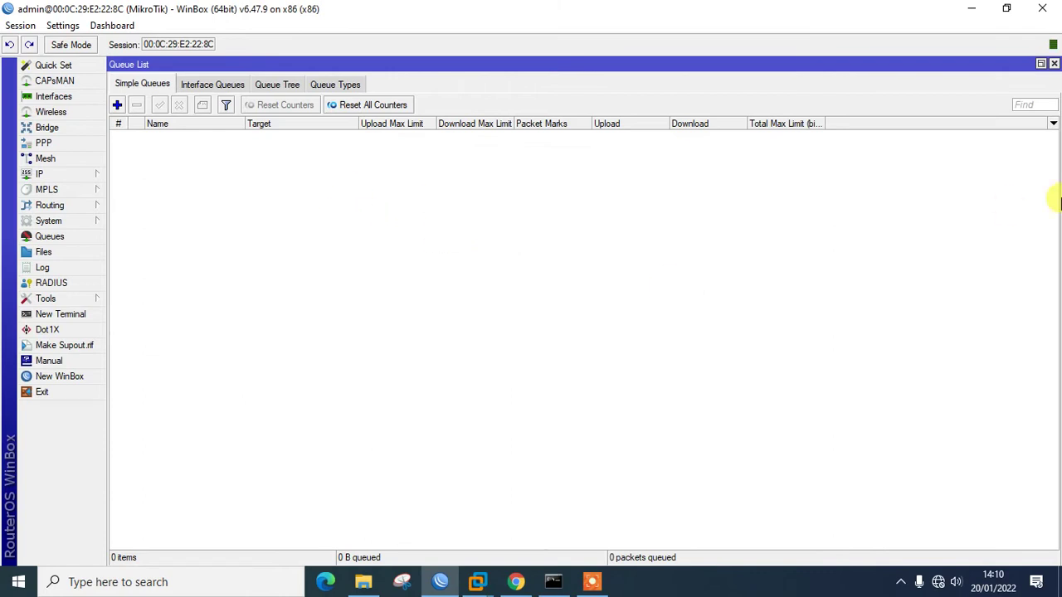
Reopen the Queue List and start a new simple queue named "Bandwith Total"
click(1052, 65)
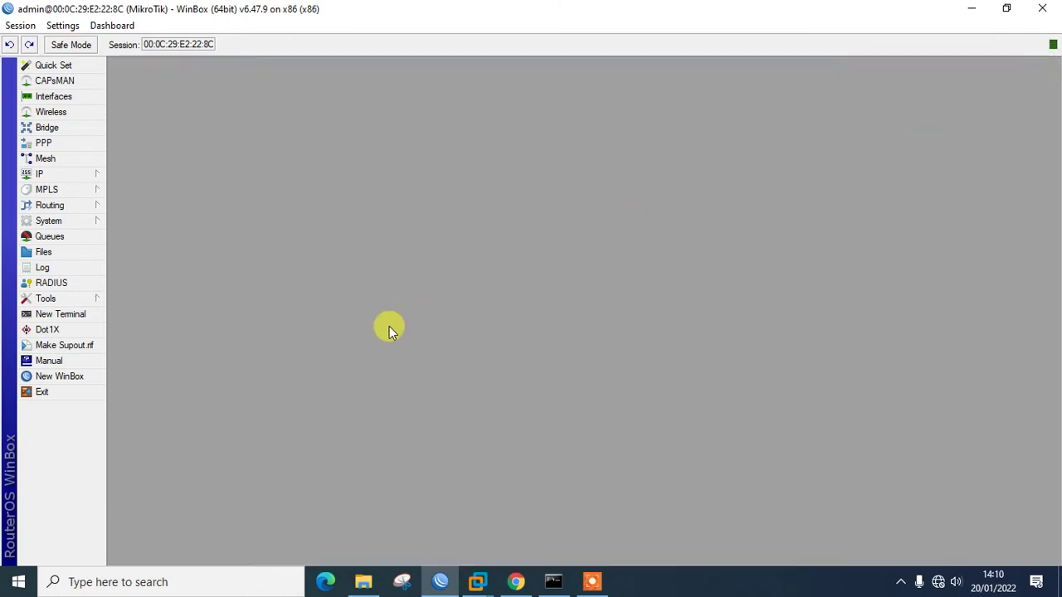
click(50, 240)
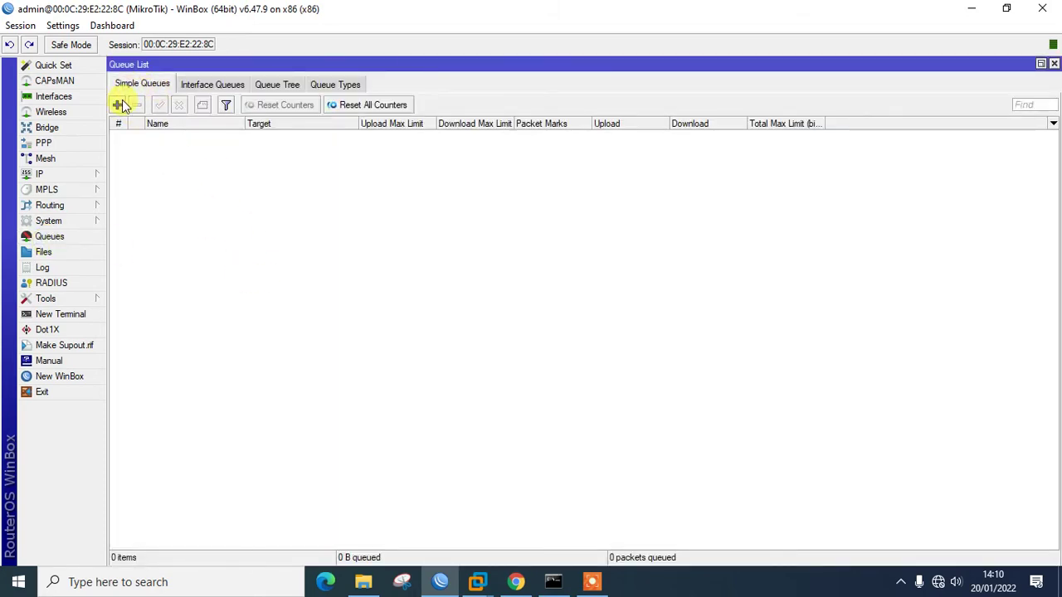
click(117, 105)
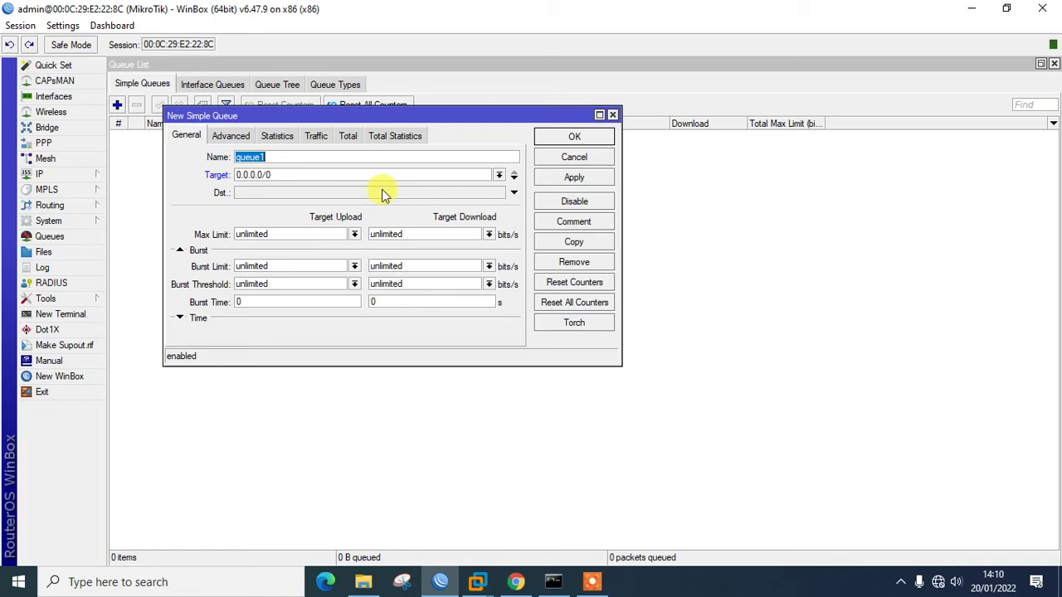
text(Bandwith Total)
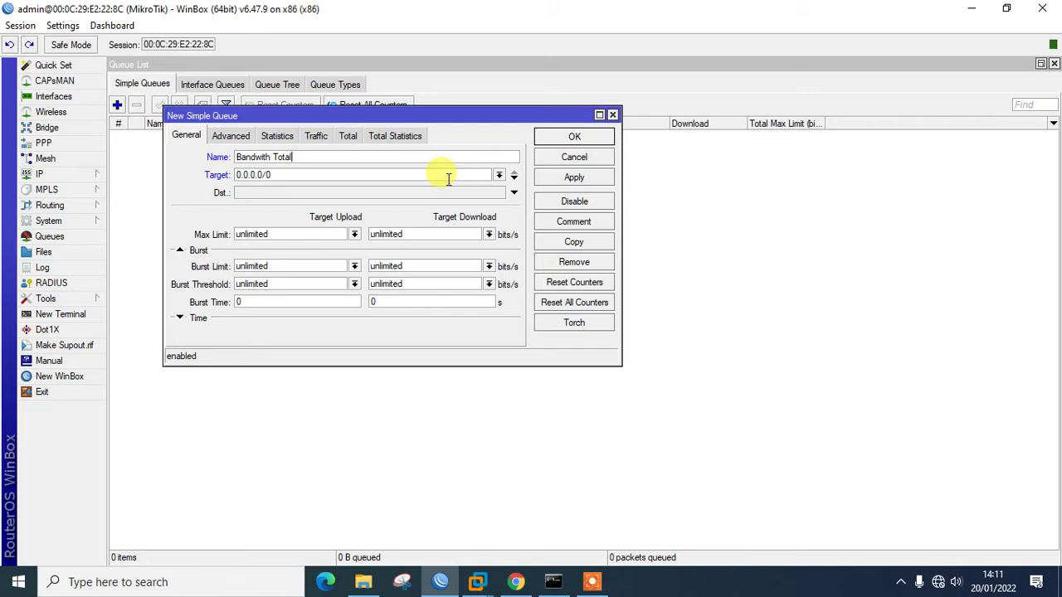
drag(293, 157, 242, 159)
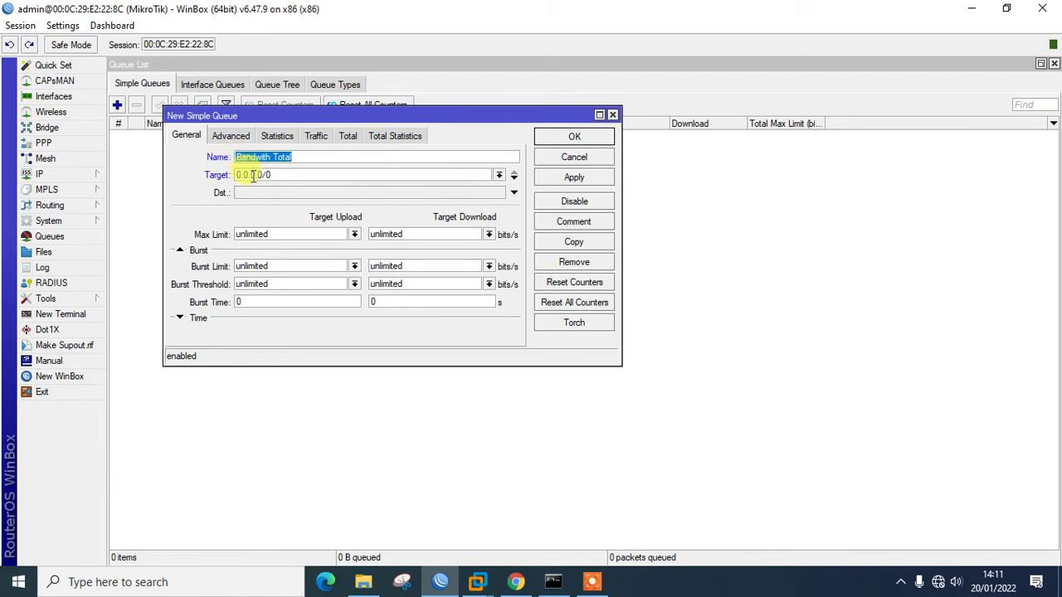
Set the Bandwith Total queue's Max Limit to 512k for both target upload and target download
click(353, 234)
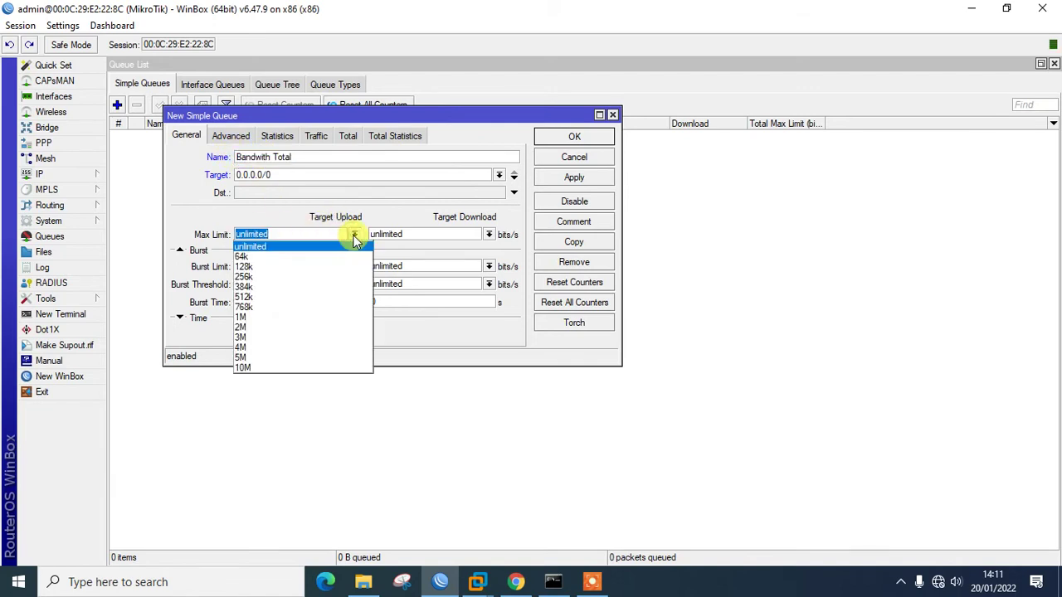
click(321, 296)
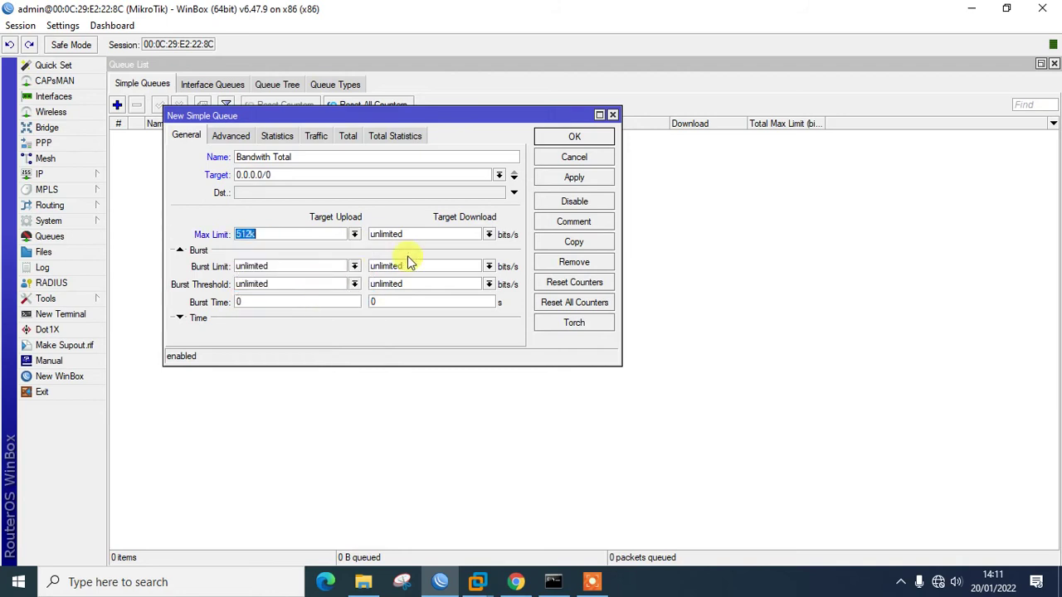
click(489, 235)
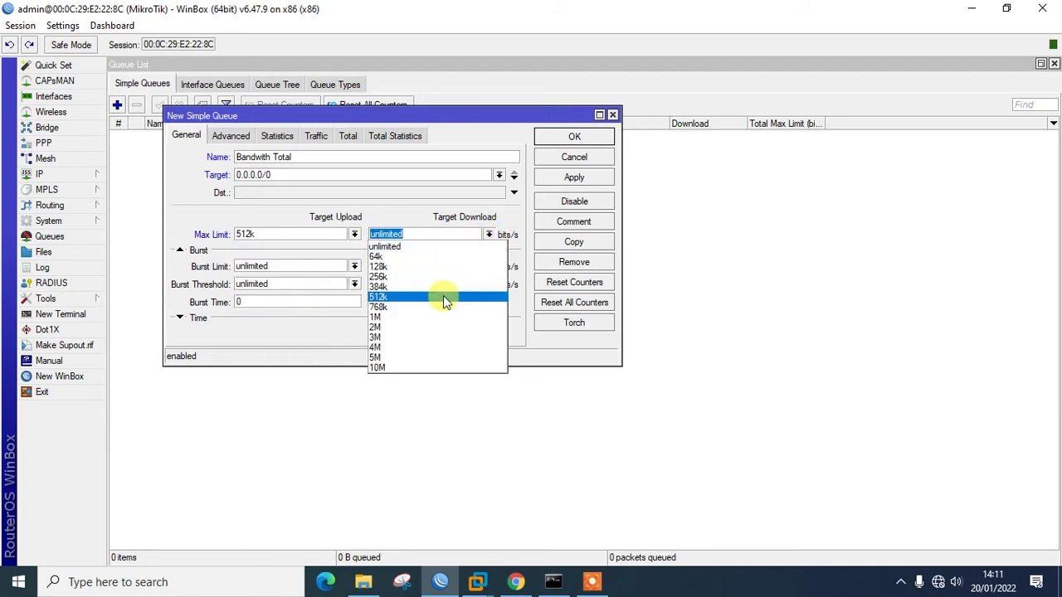
click(443, 296)
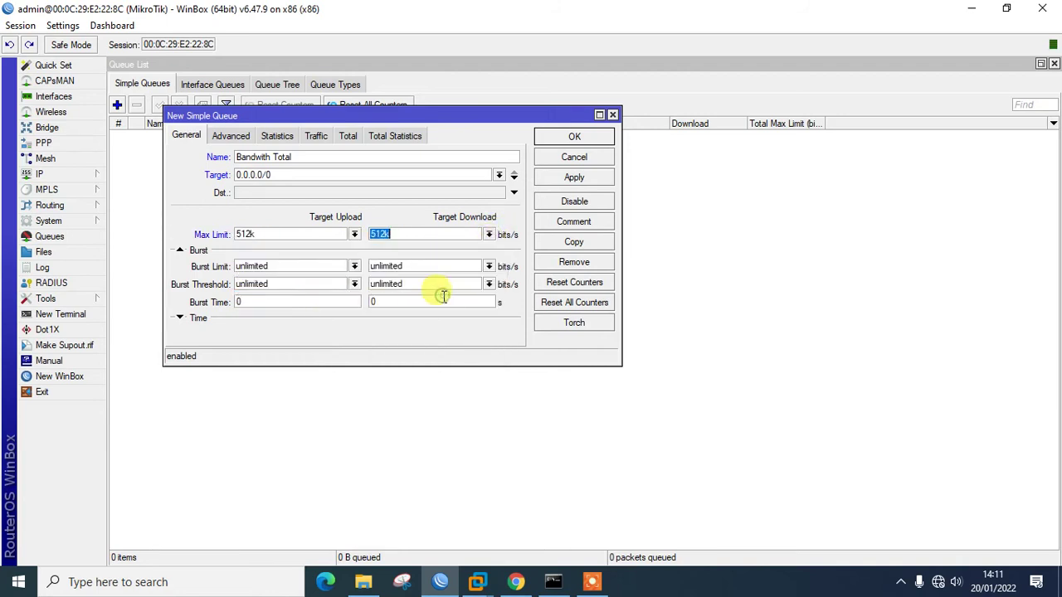
Set the Bandwith Total queue's Limit At to 256k for both upload and download, and save the queue
click(224, 136)
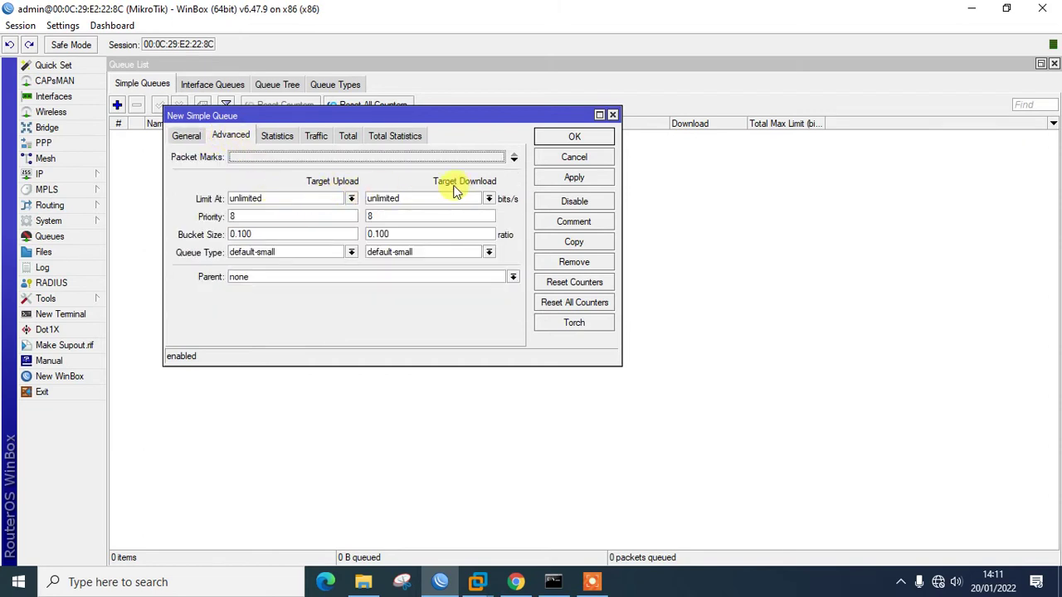
click(350, 198)
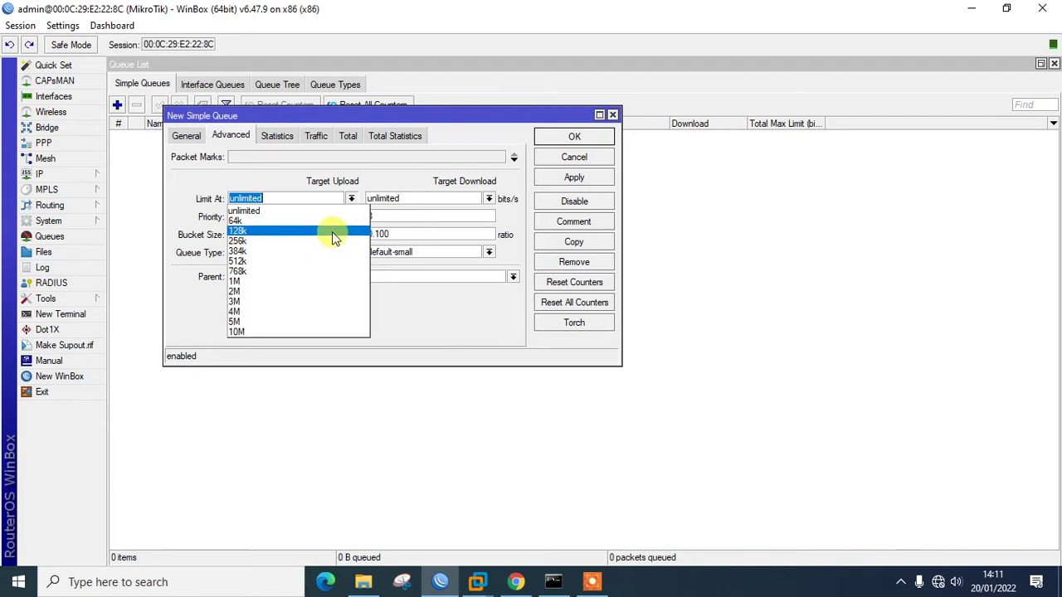
click(290, 242)
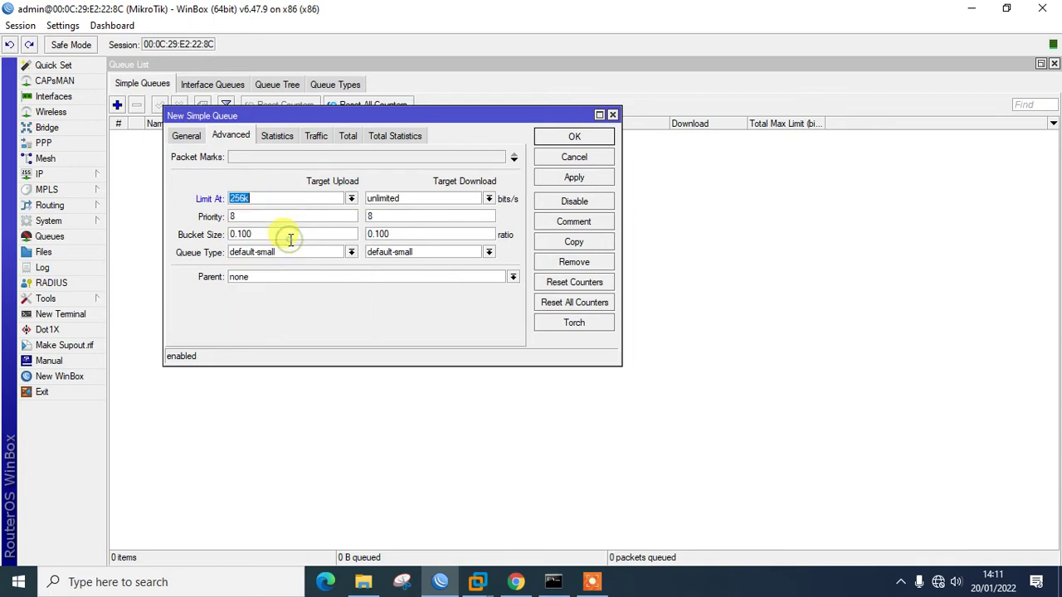
click(492, 199)
click(440, 240)
click(543, 181)
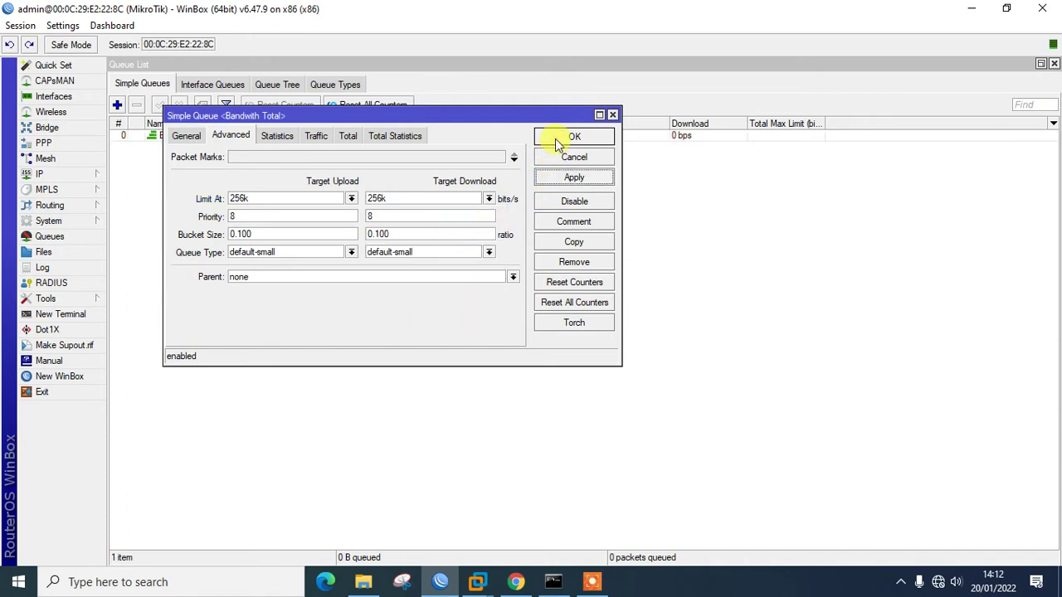
click(558, 137)
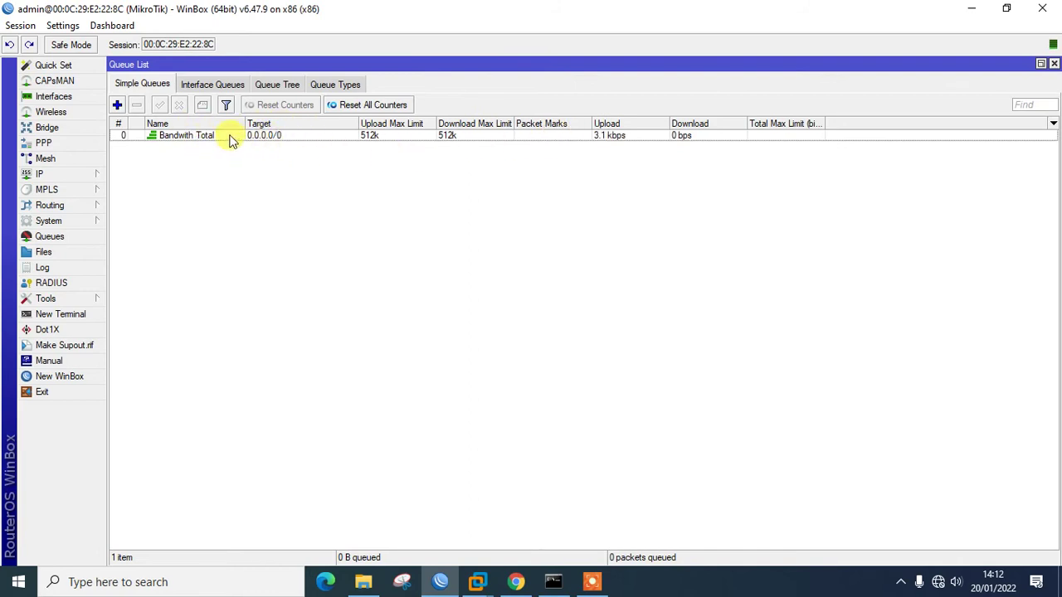
Start another simple queue named LAN1 with 192.168.0.39 as its target
click(118, 106)
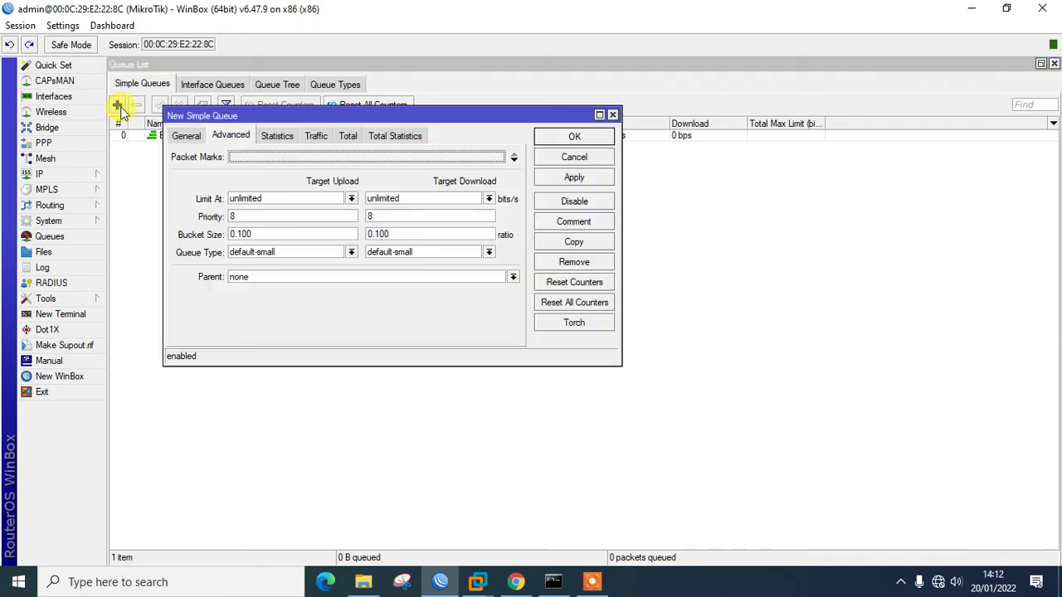
click(185, 136)
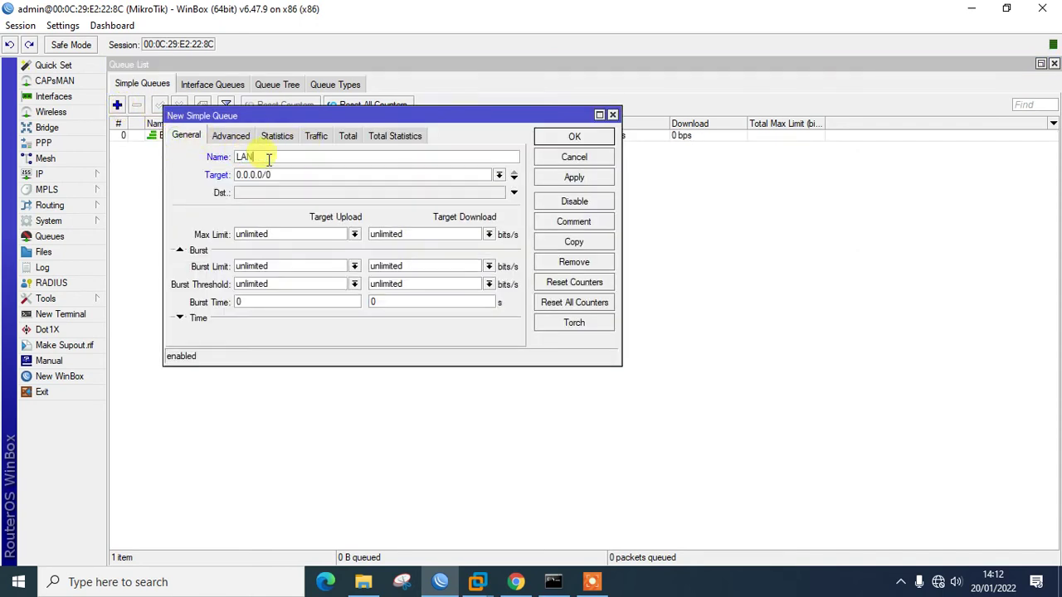
click(277, 173)
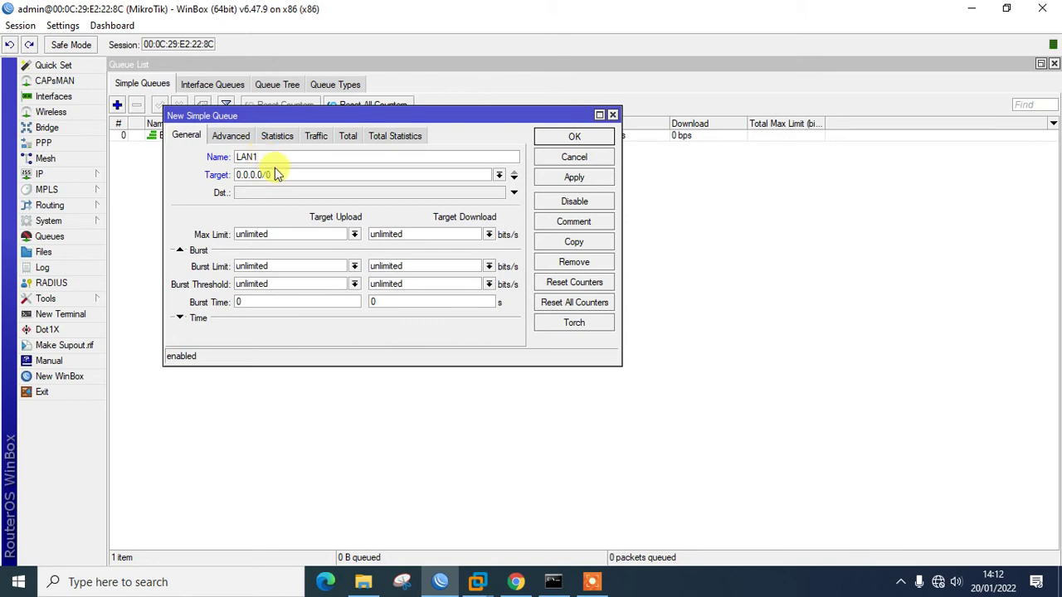
drag(277, 173, 209, 169)
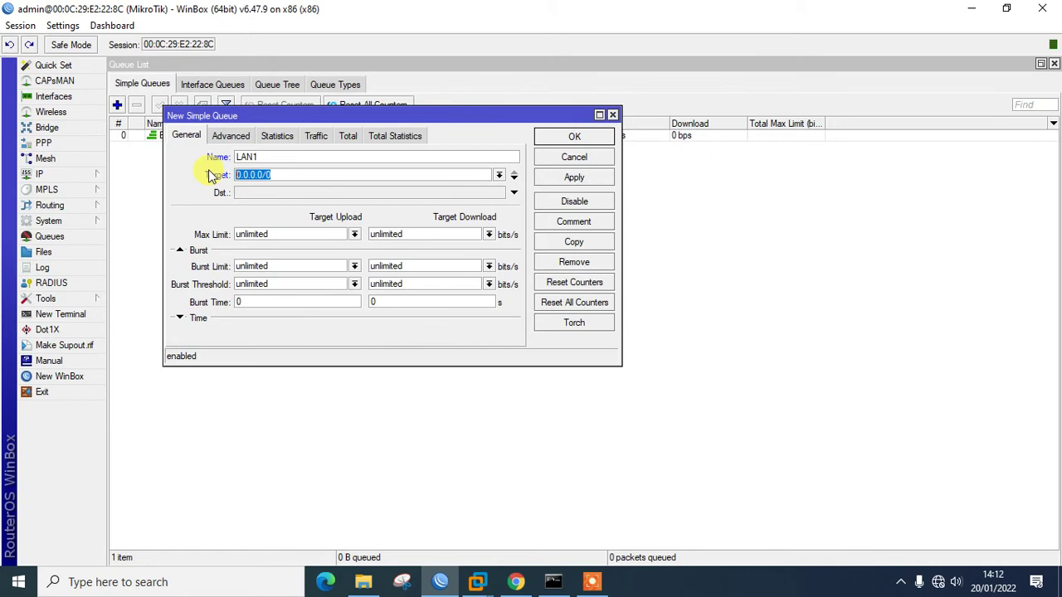
text(192.168.0.39)
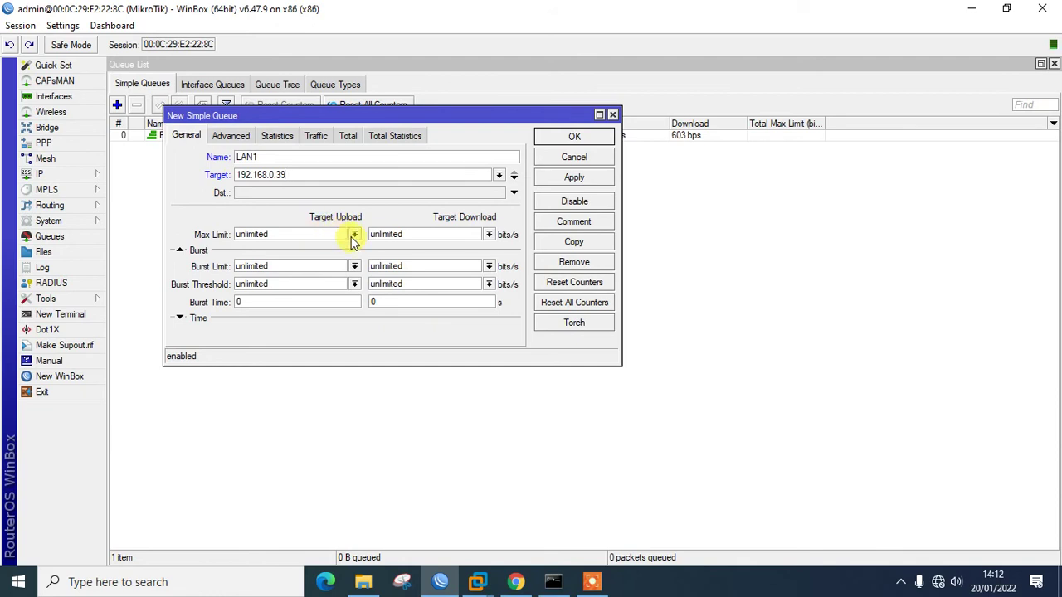
Set the LAN1 queue's Max Limit to 512k for both target upload and target download
click(353, 234)
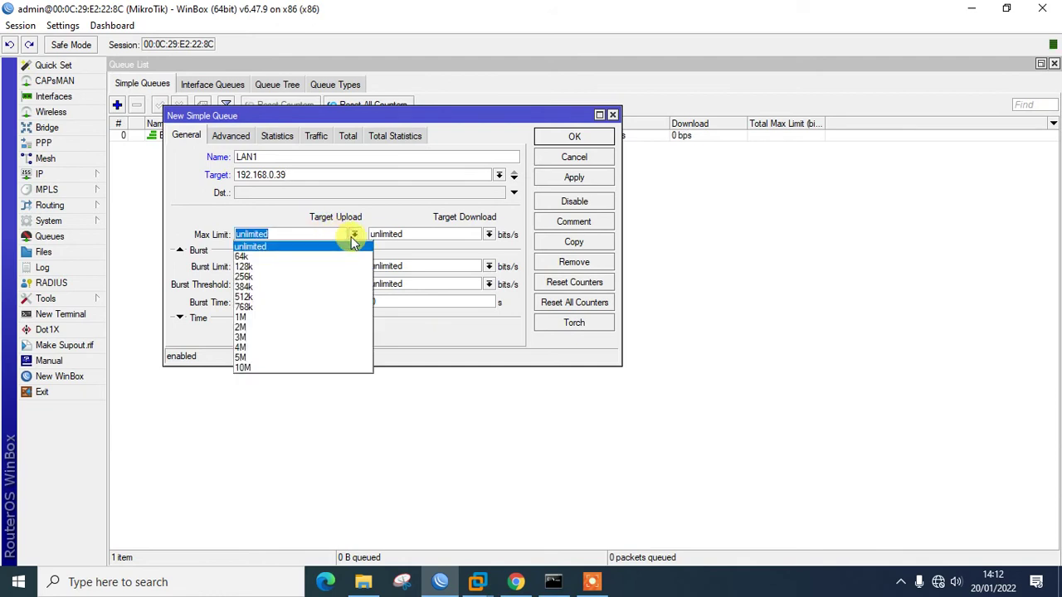
click(337, 296)
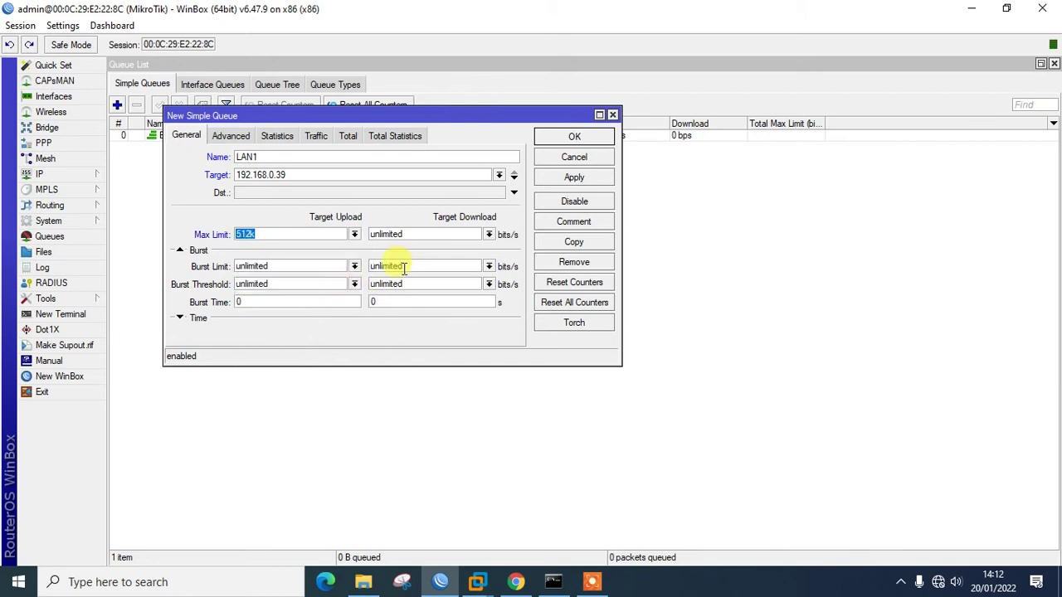
click(488, 234)
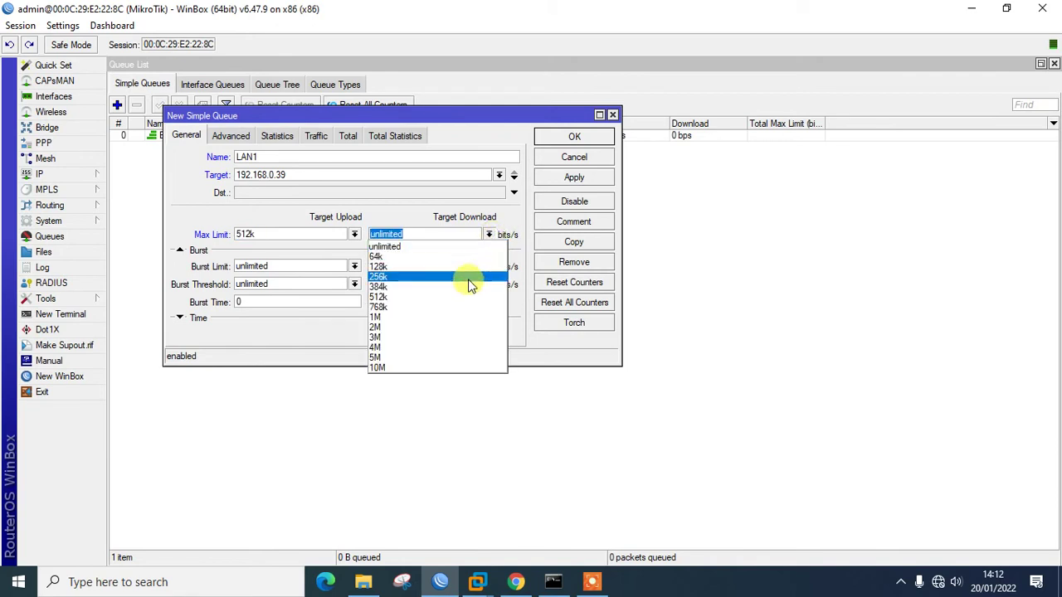
click(456, 298)
drag(296, 235, 201, 231)
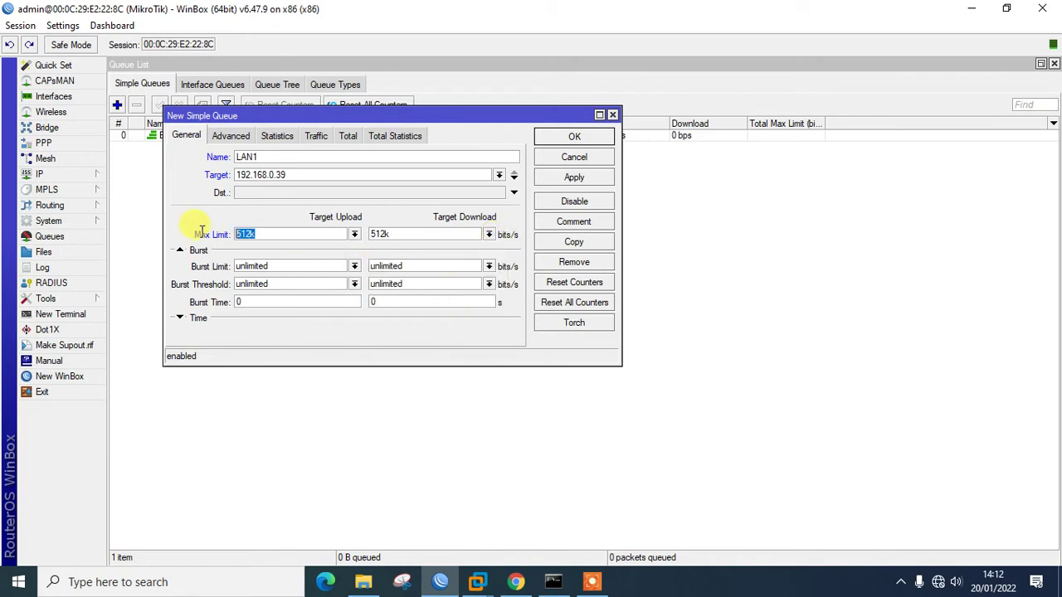
drag(413, 236, 227, 237)
drag(398, 234, 365, 235)
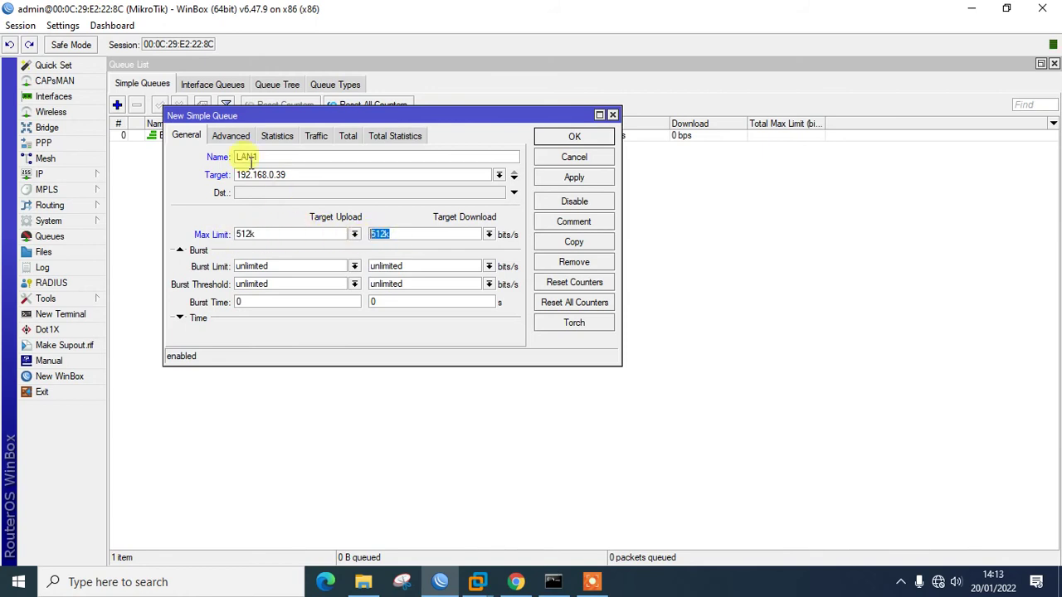
Set the LAN1 queue's Limit At to 256k for both target upload and target download
click(238, 136)
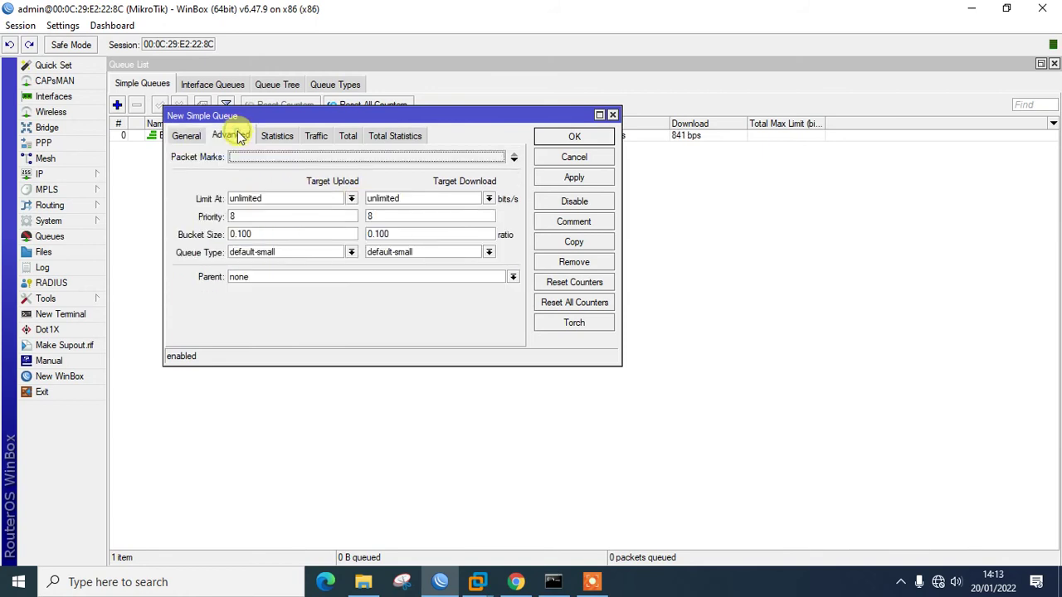
click(349, 199)
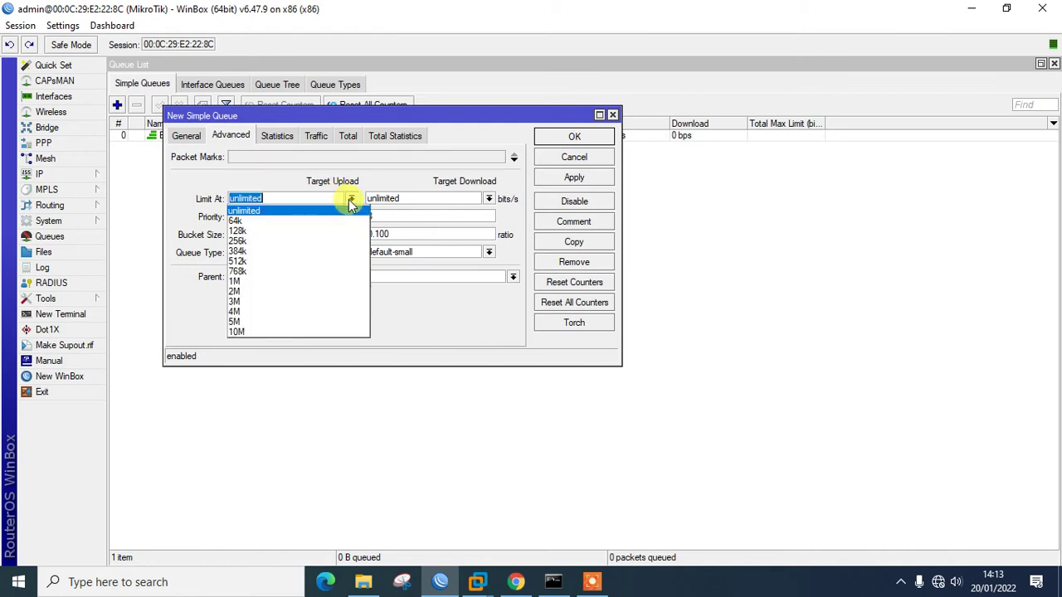
click(340, 241)
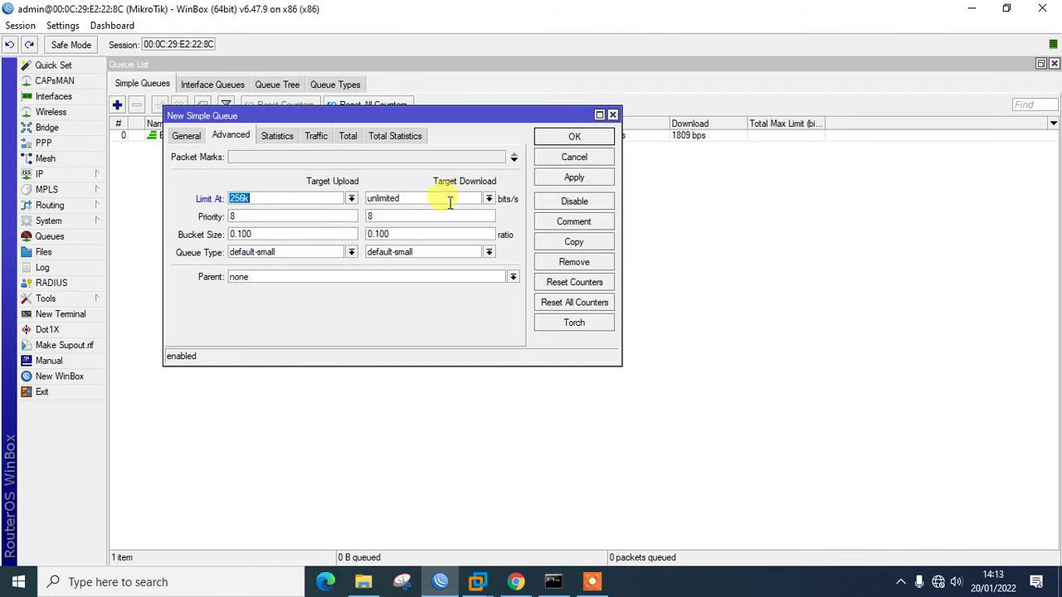
click(488, 199)
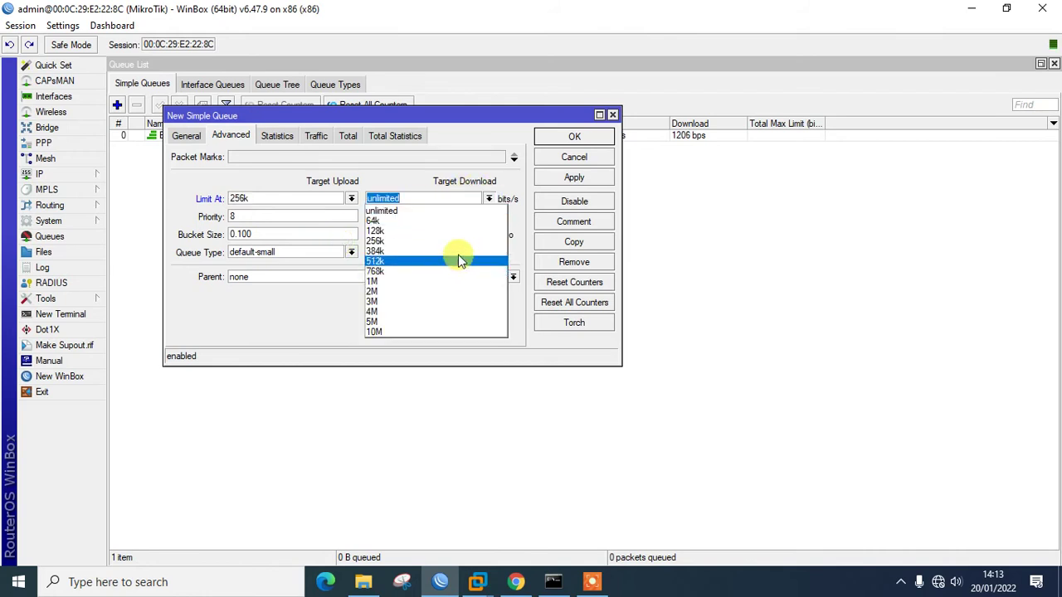
click(459, 244)
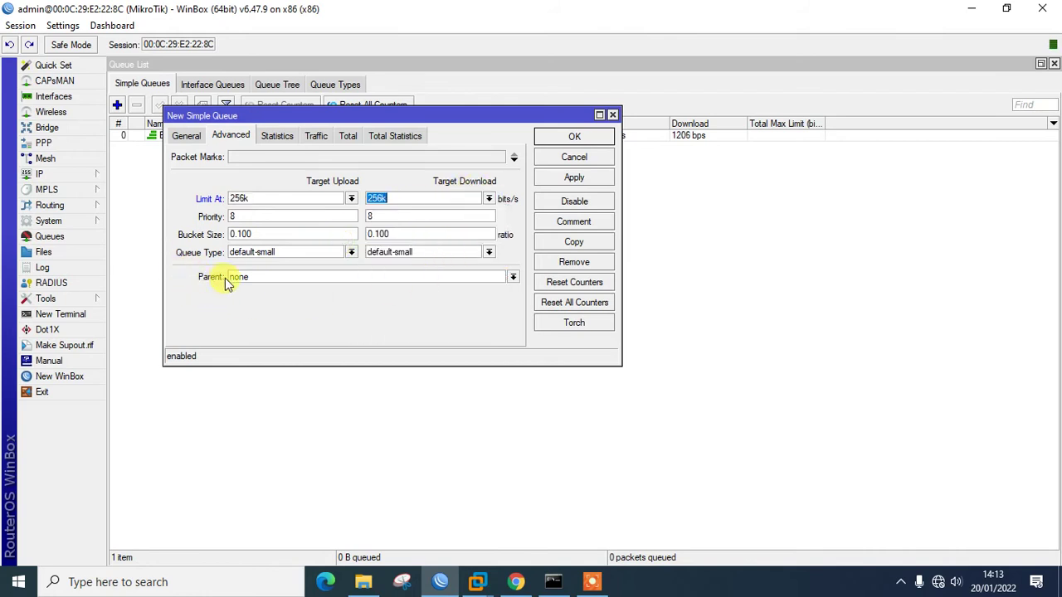
Make Bandwith Total the parent of the LAN1 queue and save the queue
click(256, 278)
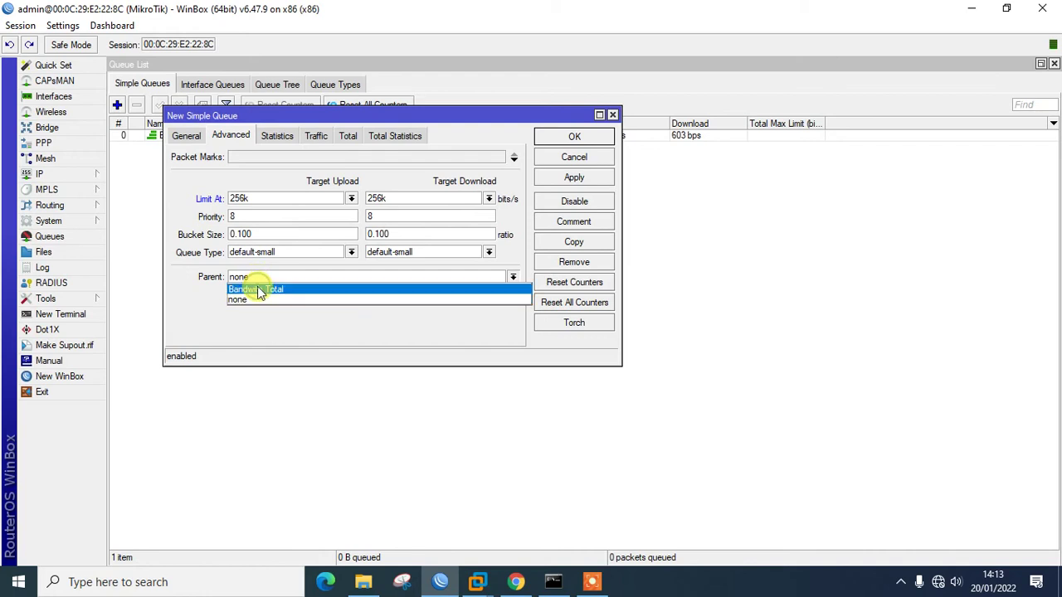
click(257, 289)
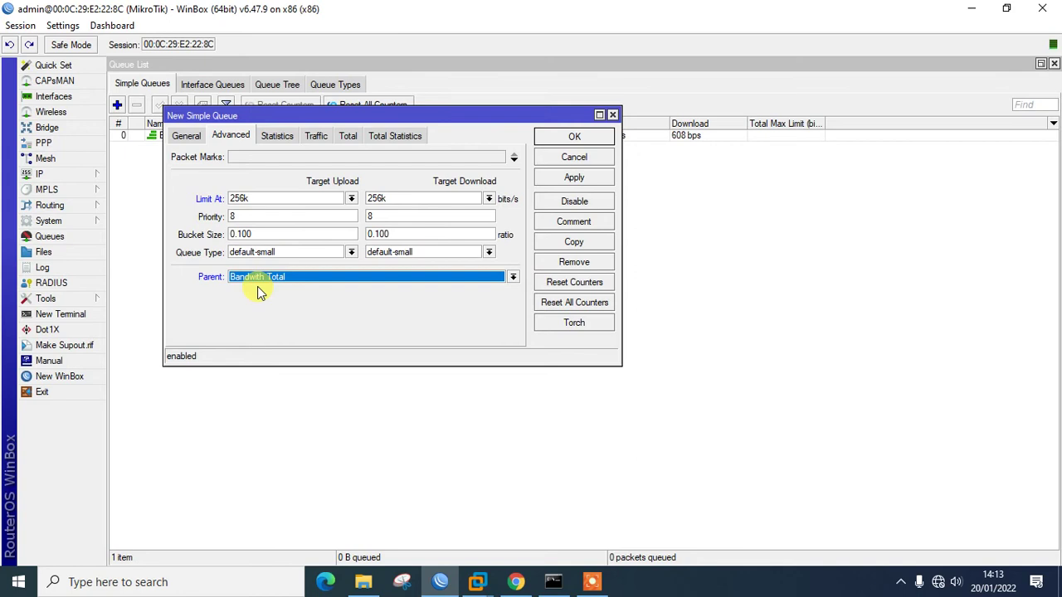
click(574, 177)
click(579, 138)
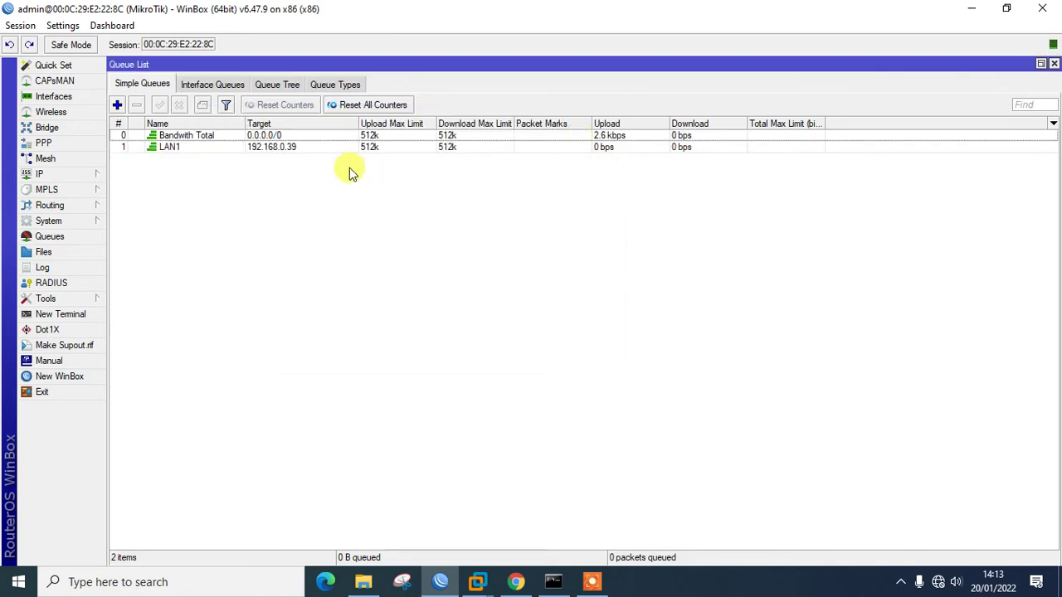
Start another simple queue named LAN2 with 192.168.0.14 as its target
click(118, 105)
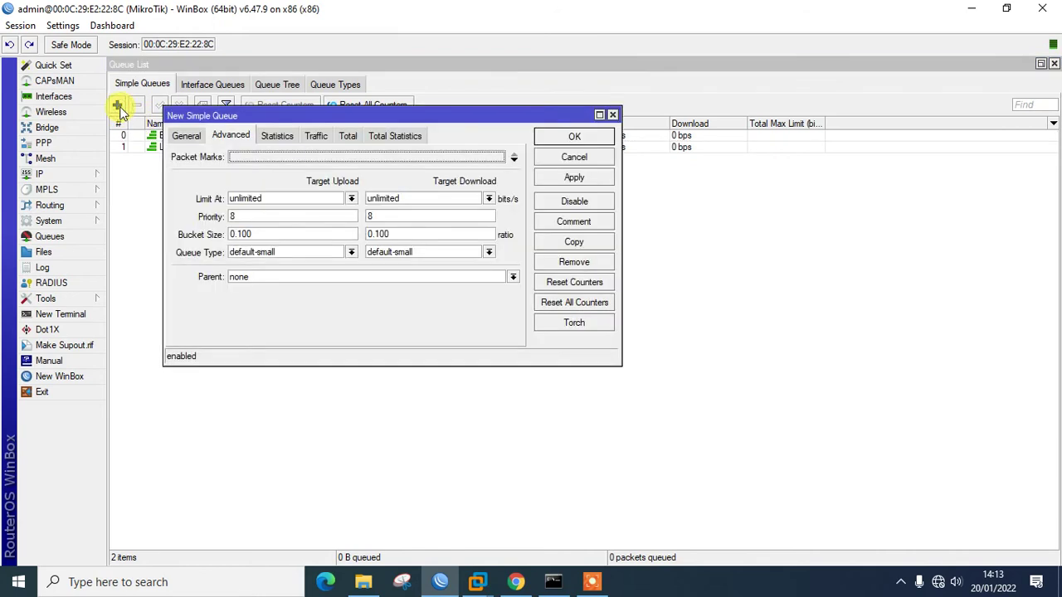
click(184, 140)
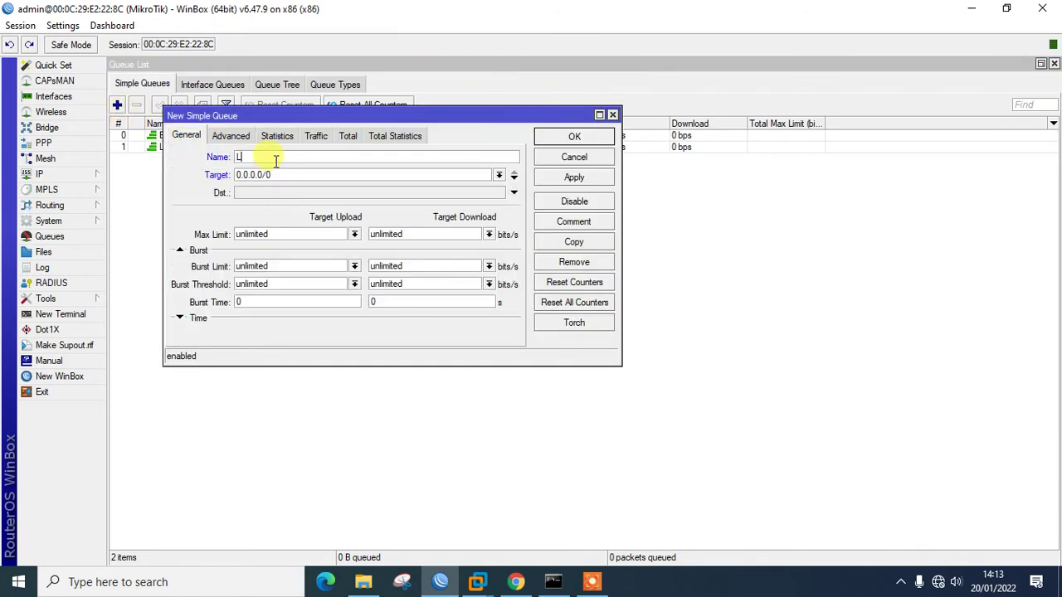
key(Tab)
text(1)
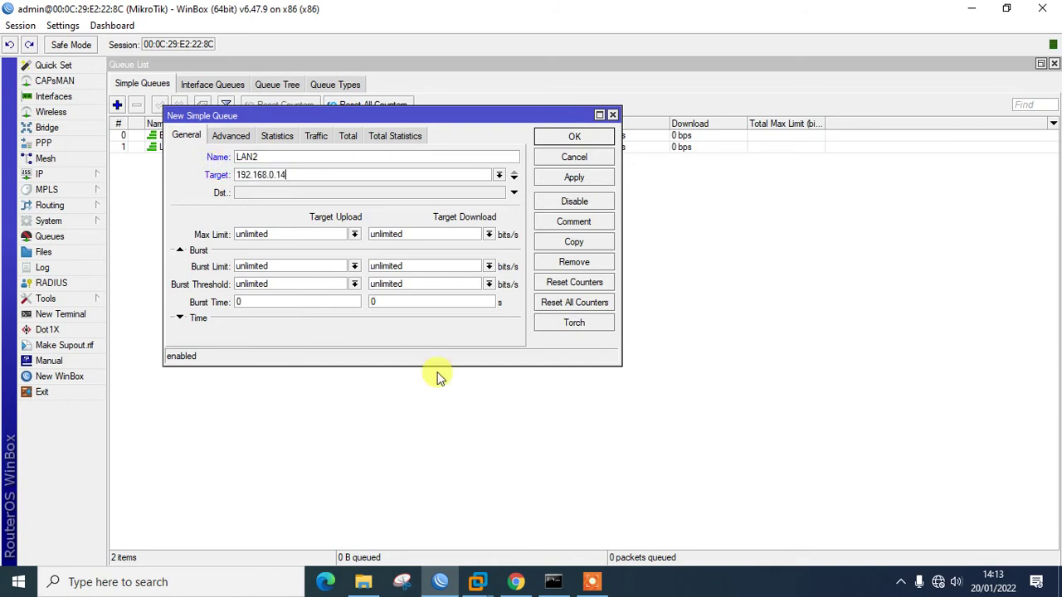
Set the LAN2 queue's Max Limit to 512k for both target upload and target download
click(354, 235)
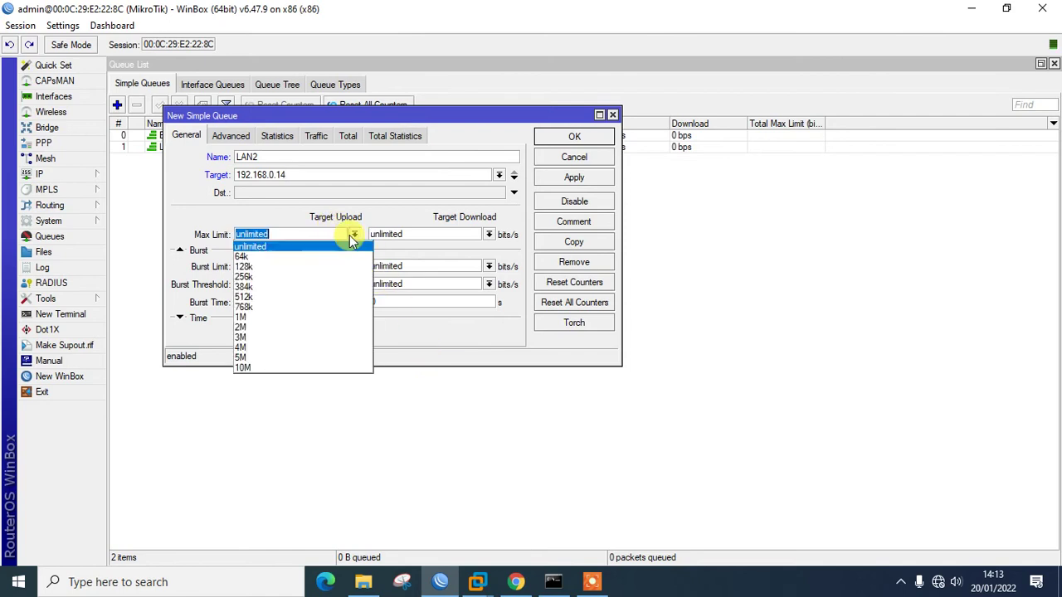
click(348, 277)
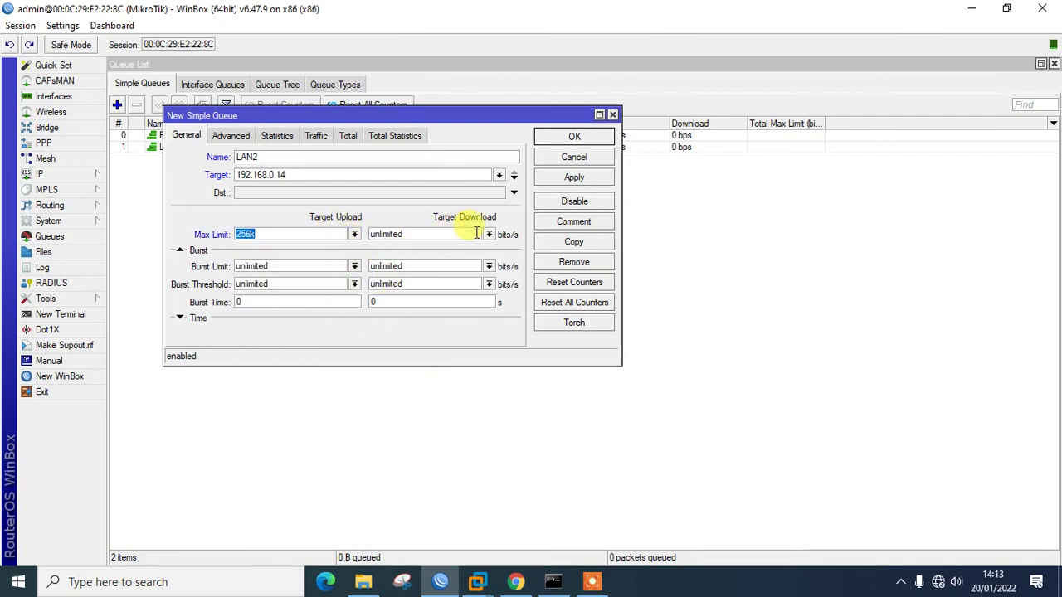
click(354, 233)
click(347, 292)
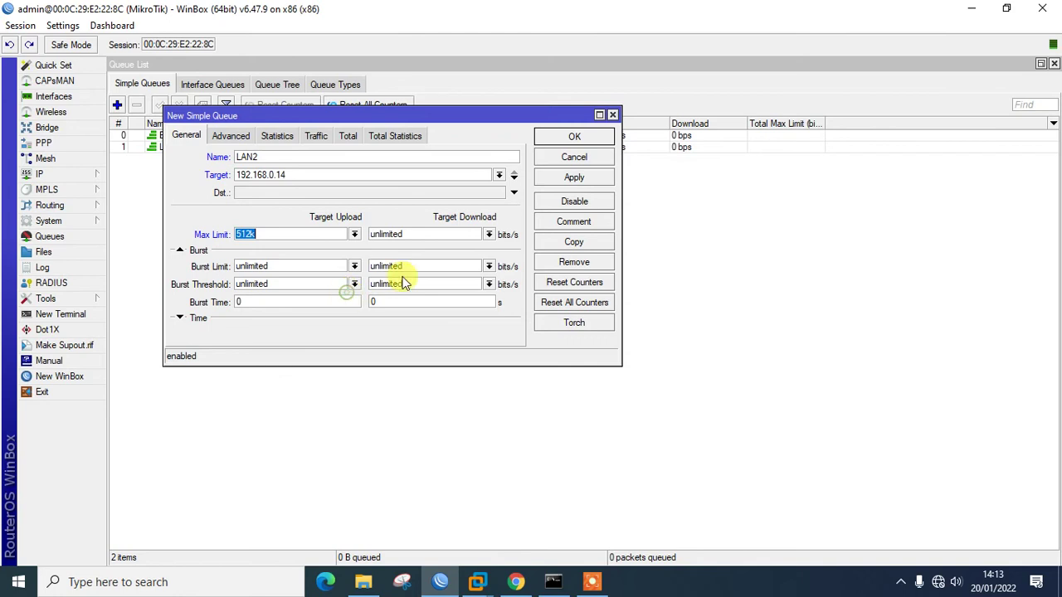
click(488, 234)
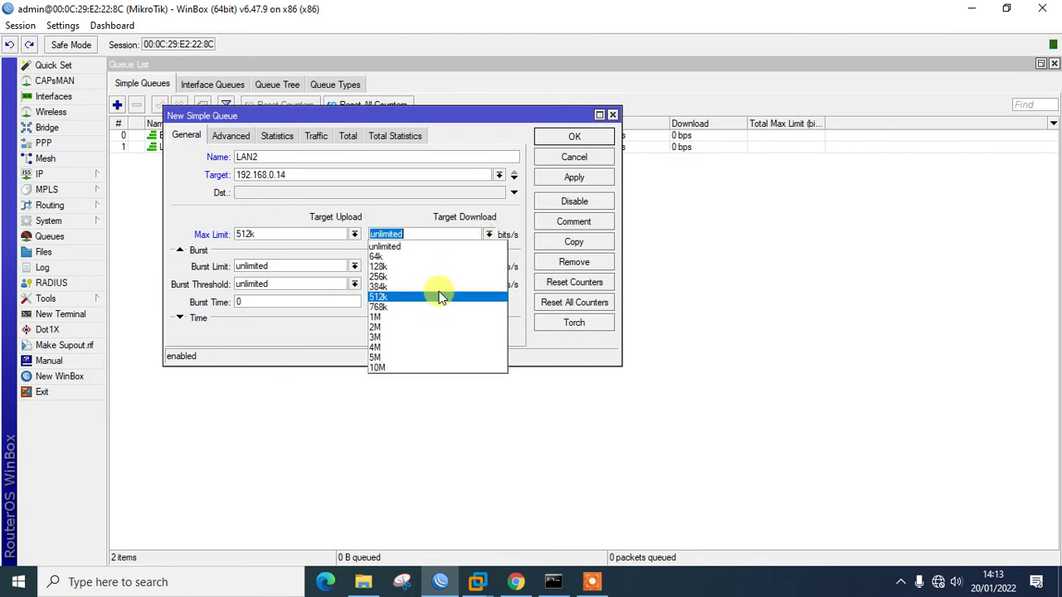
click(439, 297)
Set the LAN2 queue's Limit At to 256k for both upload and download, and save the queue
click(233, 135)
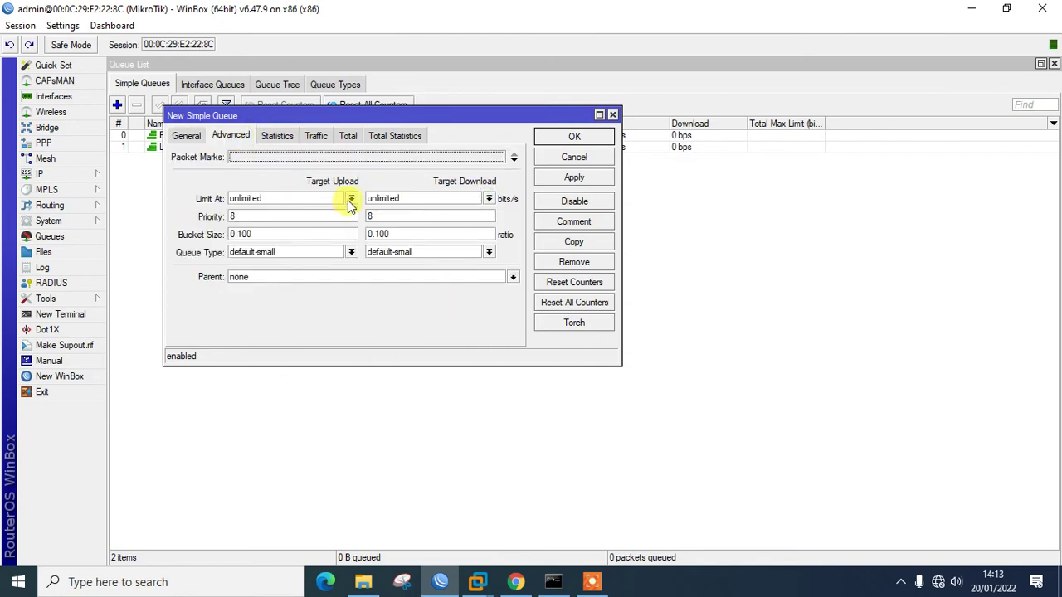
click(351, 199)
click(346, 239)
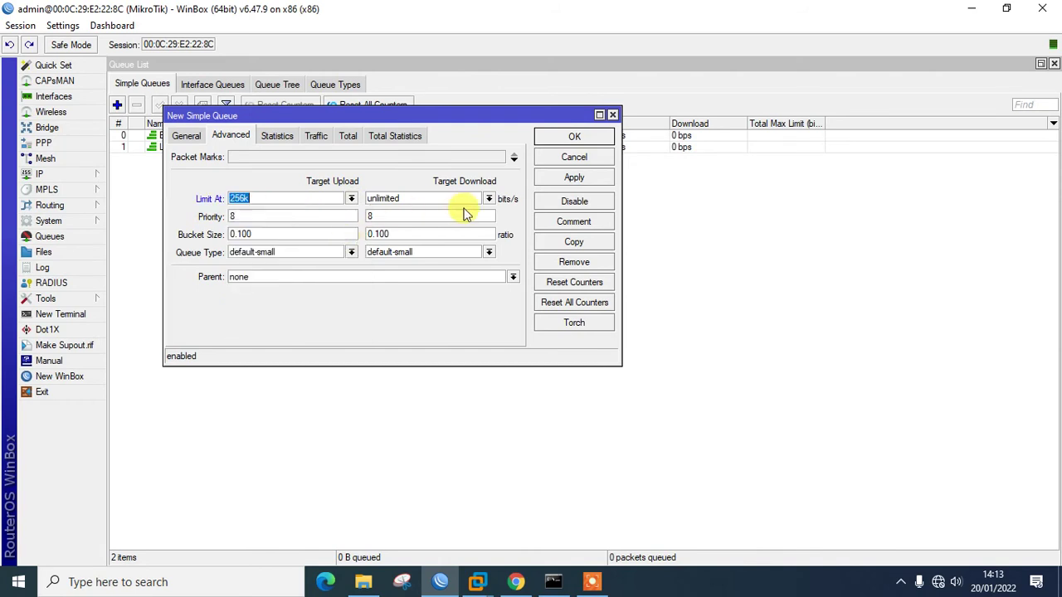
click(488, 199)
click(464, 240)
click(550, 184)
click(564, 136)
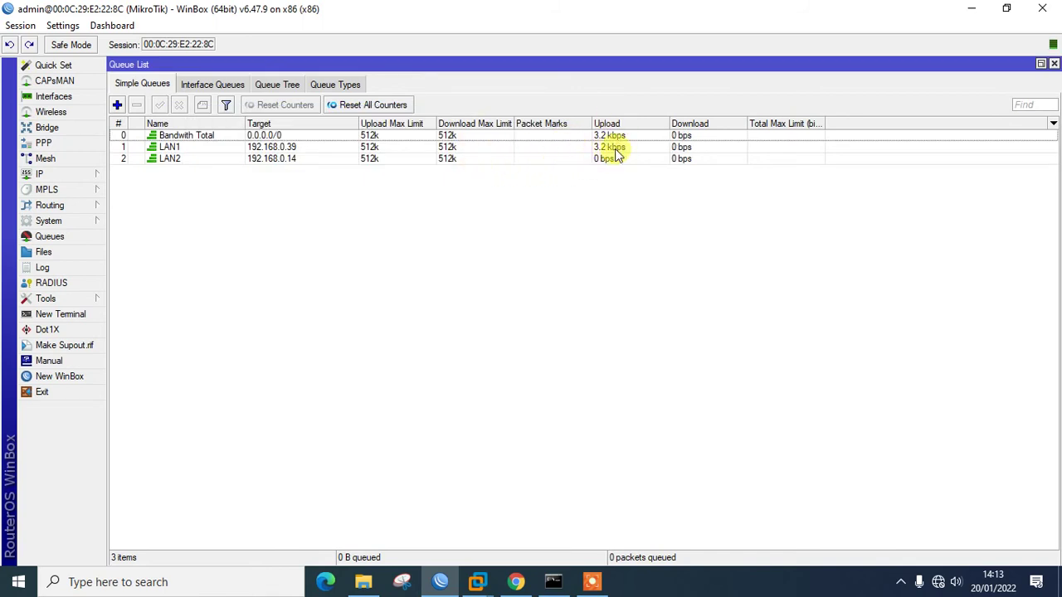
right_click(627, 277)
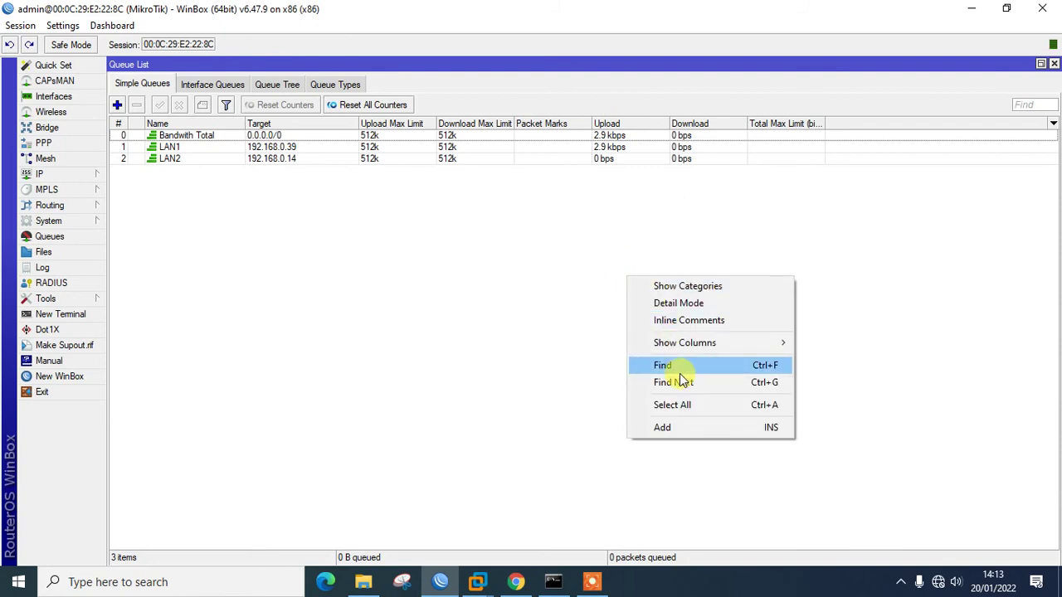
mouse_move(767, 345)
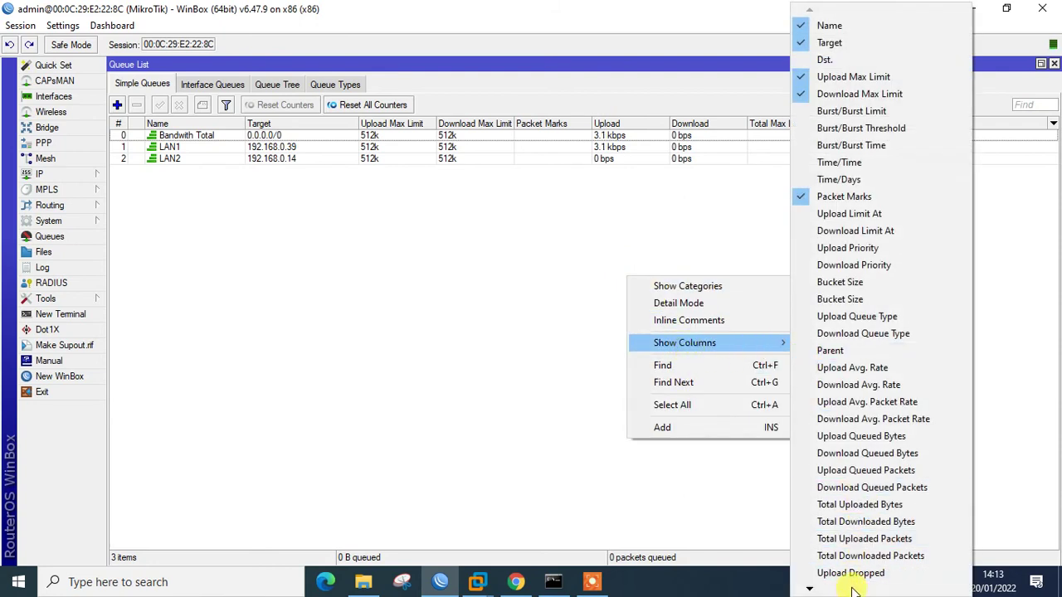
mouse_move(816, 589)
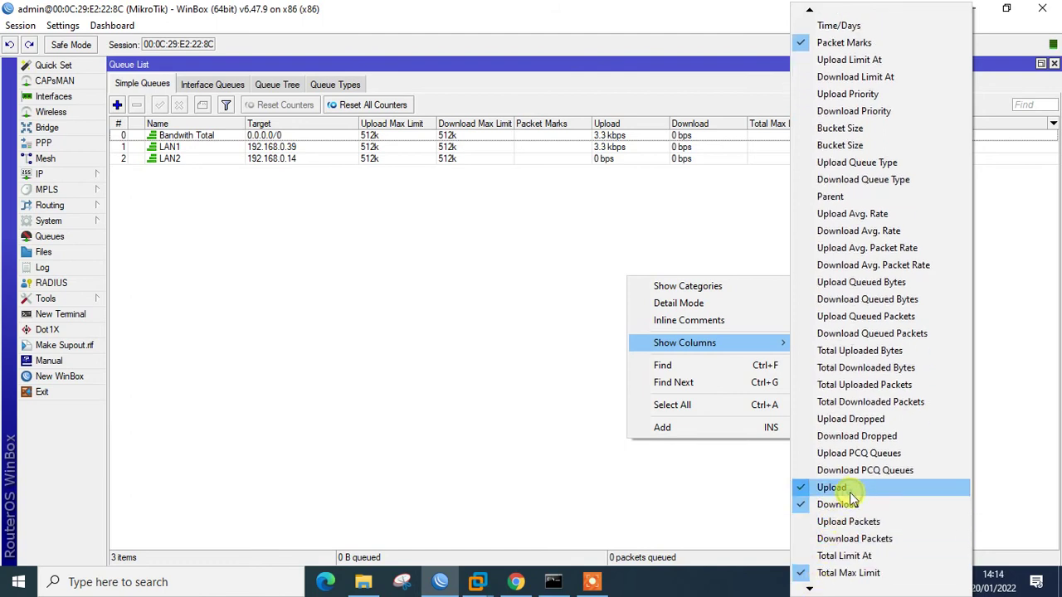
click(614, 558)
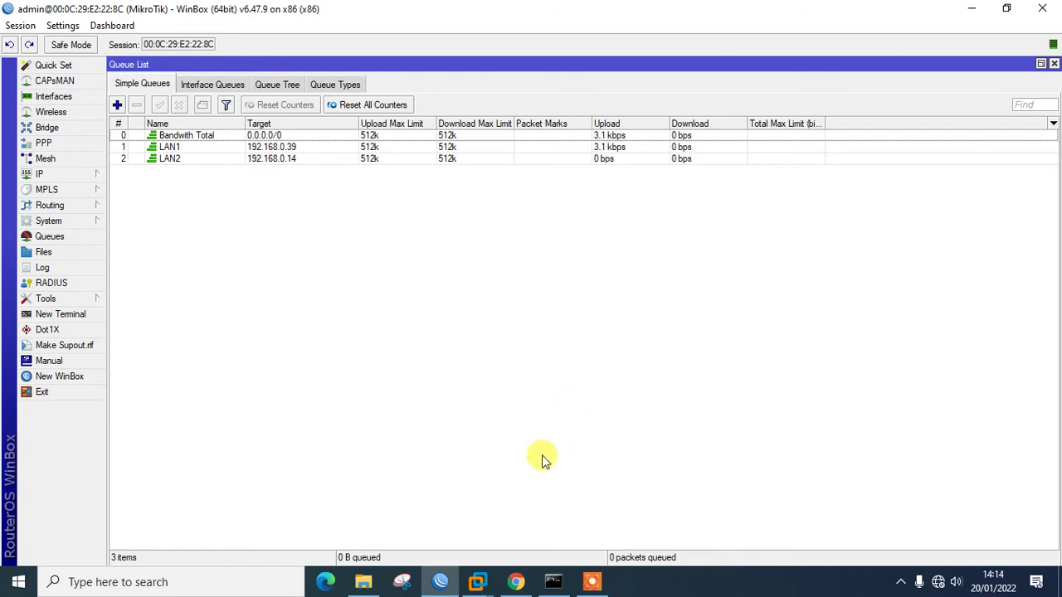
Switch to Chrome to view the iOS 15.2.1 download page for iPhone13,3, and minimize the browser
click(517, 587)
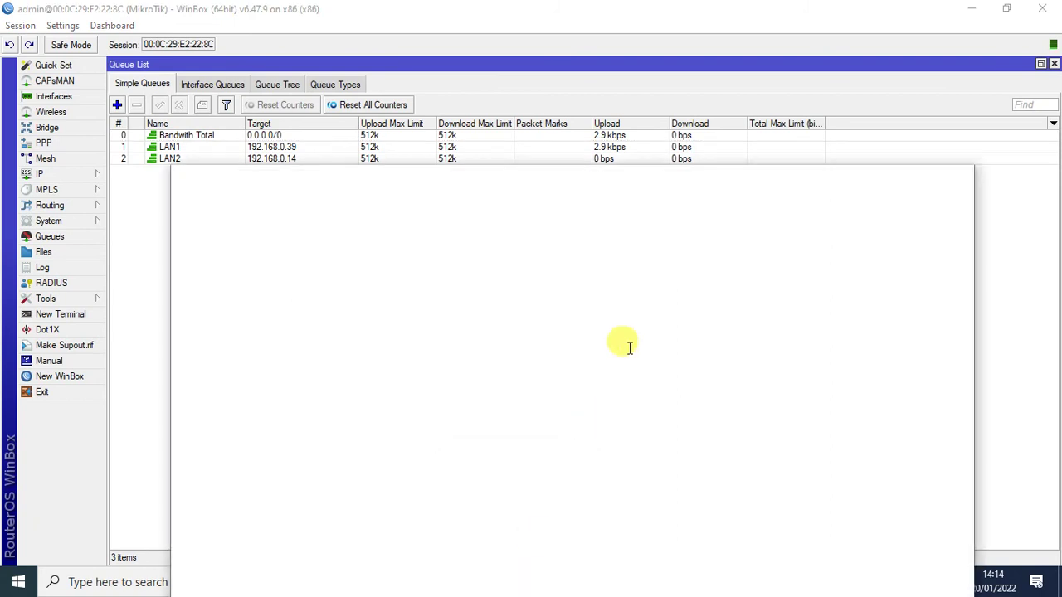
drag(813, 189, 783, 131)
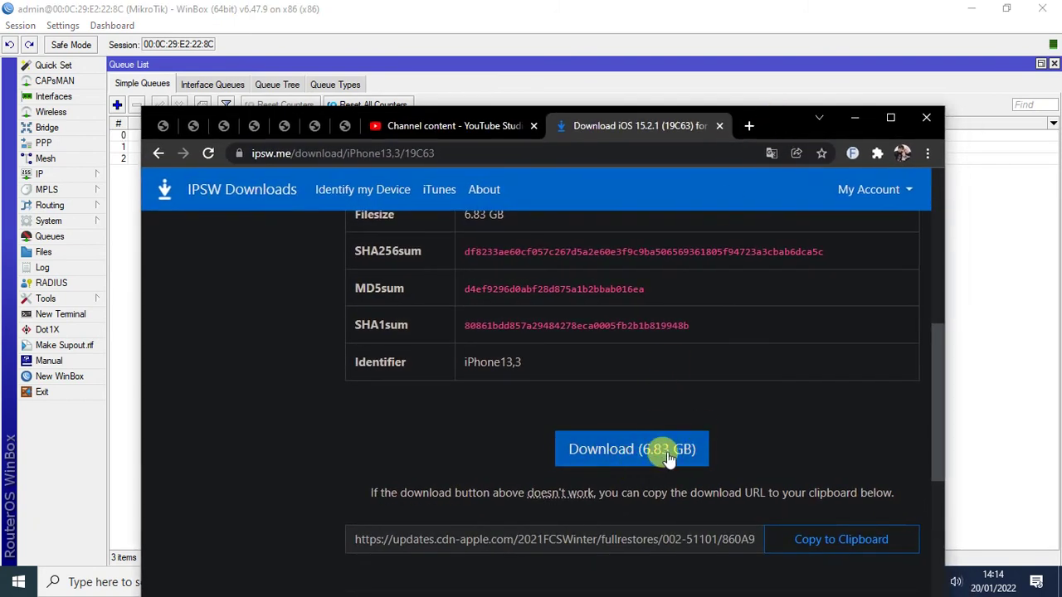
drag(778, 104, 766, 197)
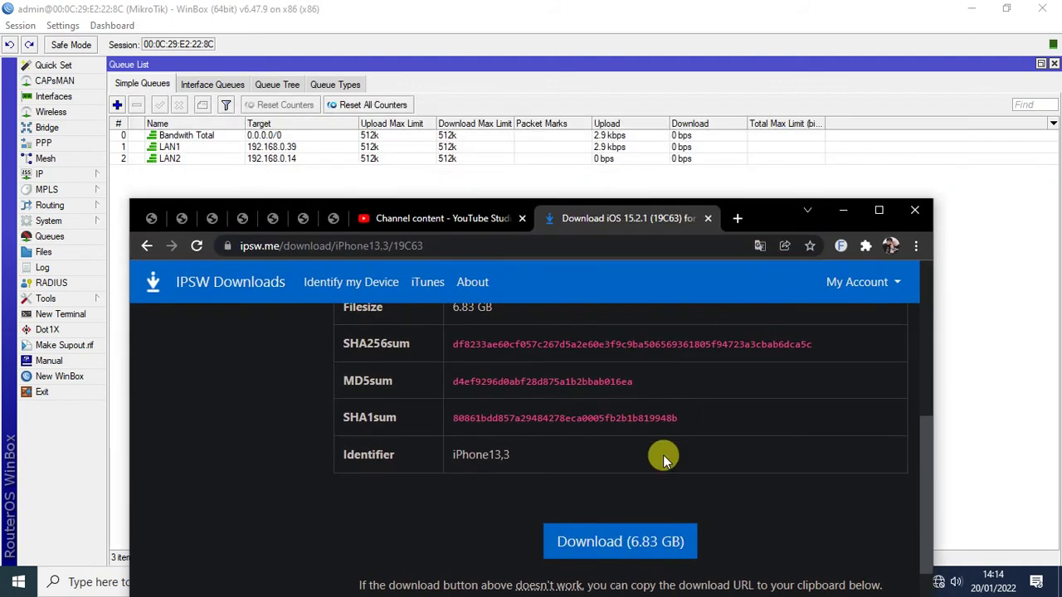
click(843, 213)
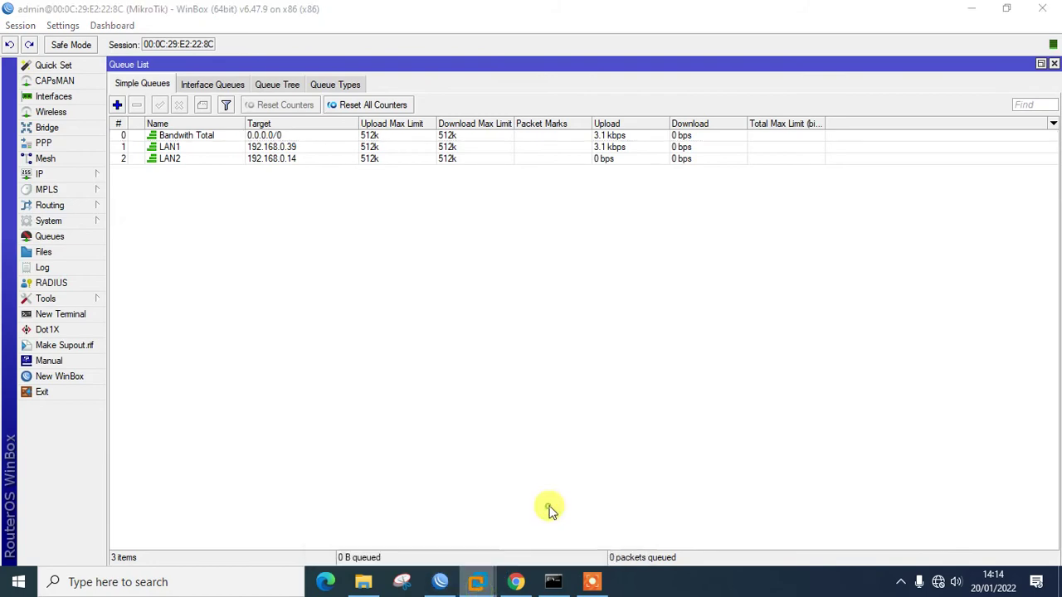
Switch to the Linux Lite virtual machine in VMware, show Firefox's iPadOS download page, and keep the queue rows uncovered
click(549, 507)
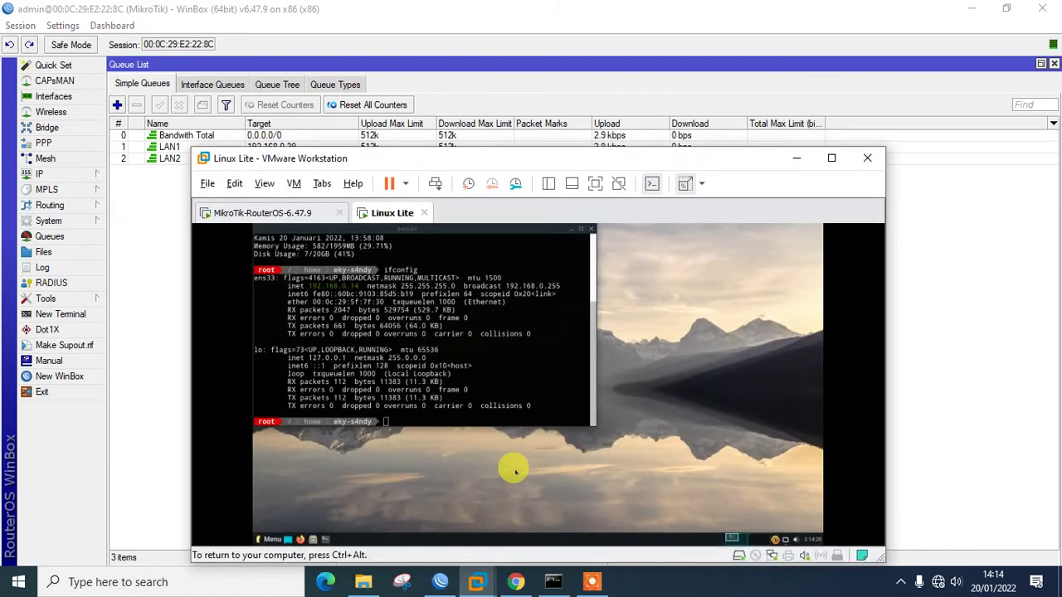
key(alt+Tab)
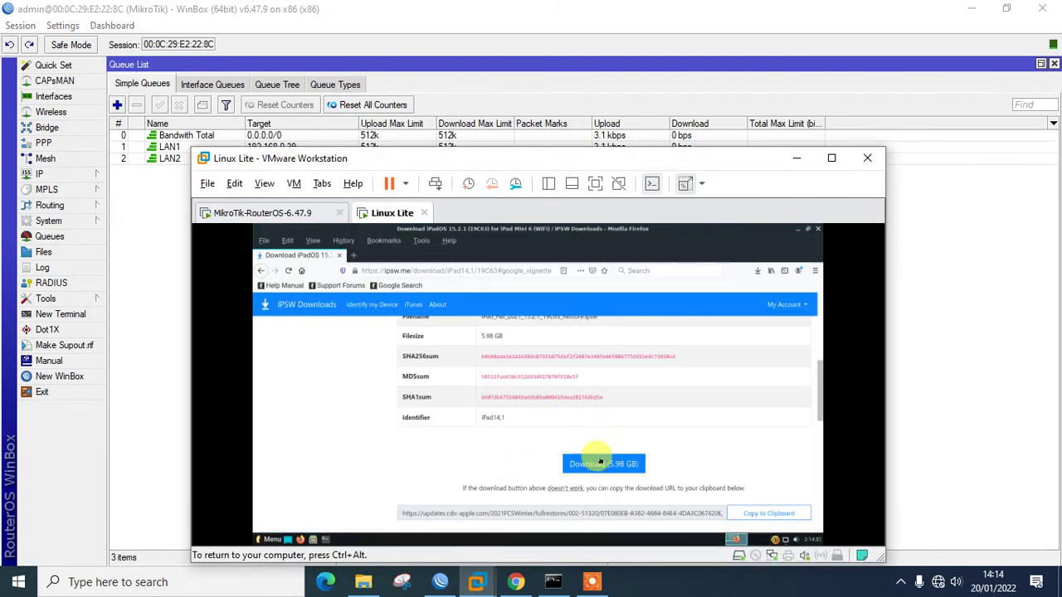
drag(645, 166, 642, 184)
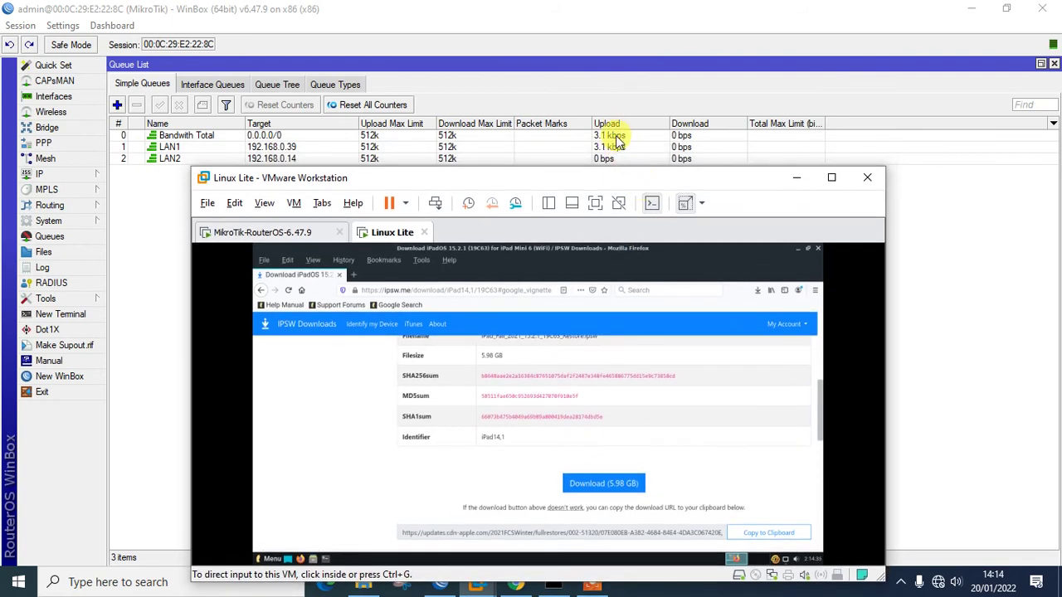
Download iPad_Fall_2021_15.2.1_19C63_Restore.ipsw in the virtual machine's Firefox, saving the file, and move the VMware window clear of the queue list
click(592, 483)
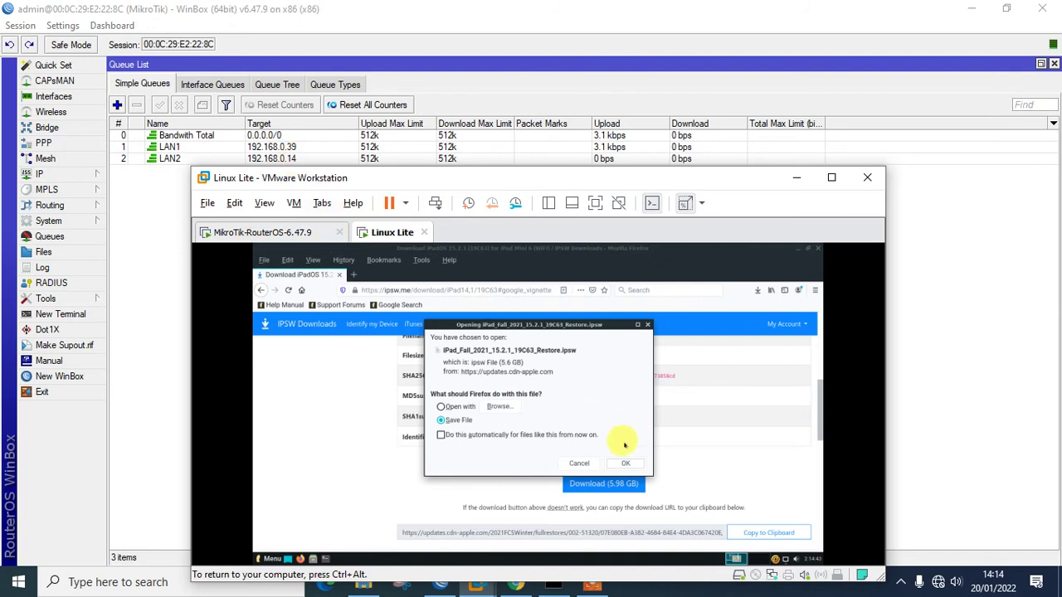
click(623, 462)
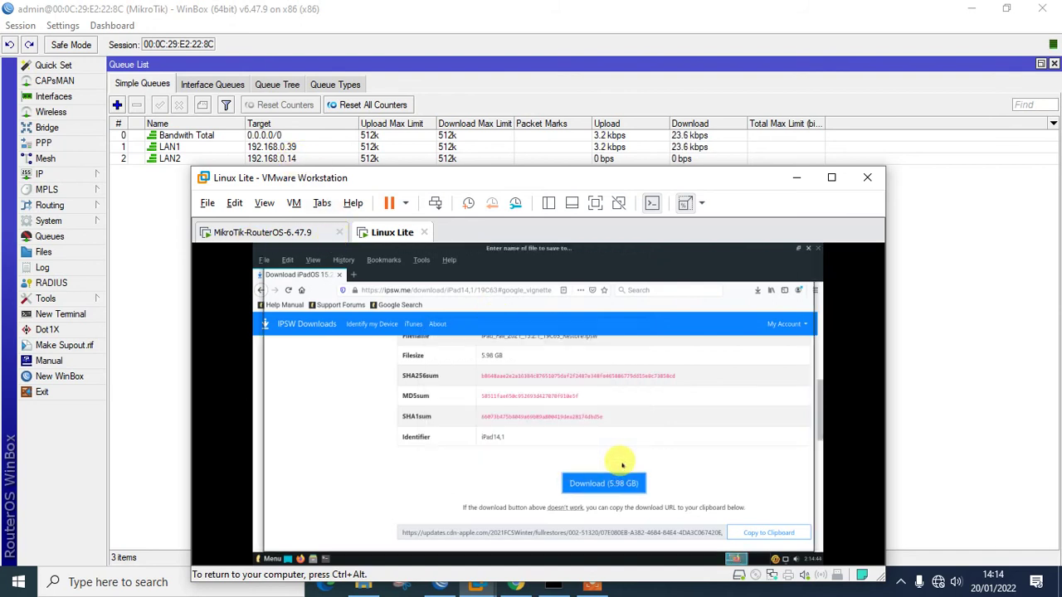
click(788, 540)
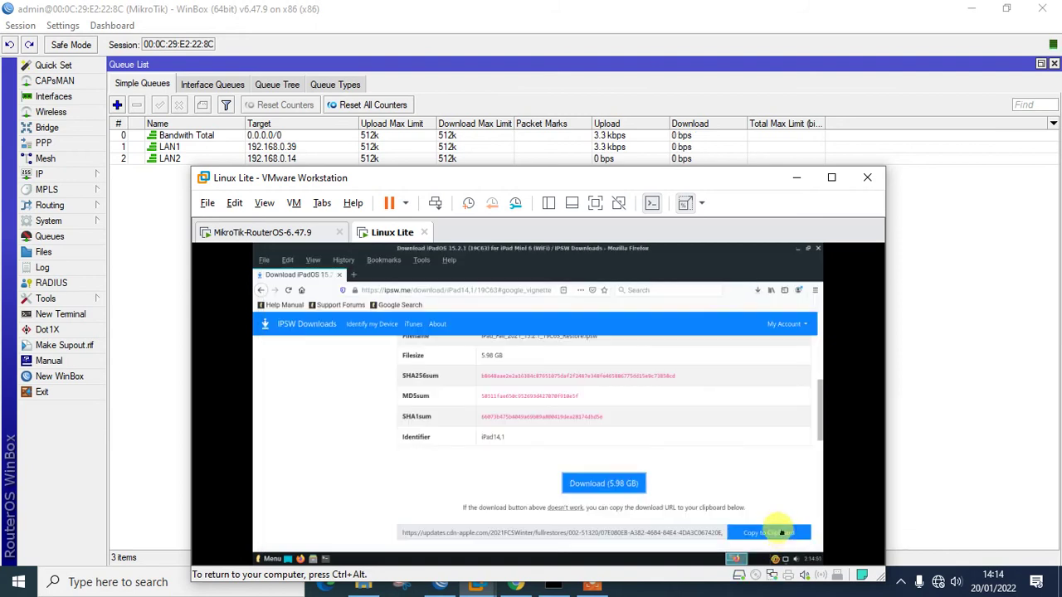
click(755, 291)
drag(706, 179, 686, 233)
Return to WinBox and set the existing LAN2 queue's parent to Bandwith Total, applying the change
click(597, 189)
double_click(604, 158)
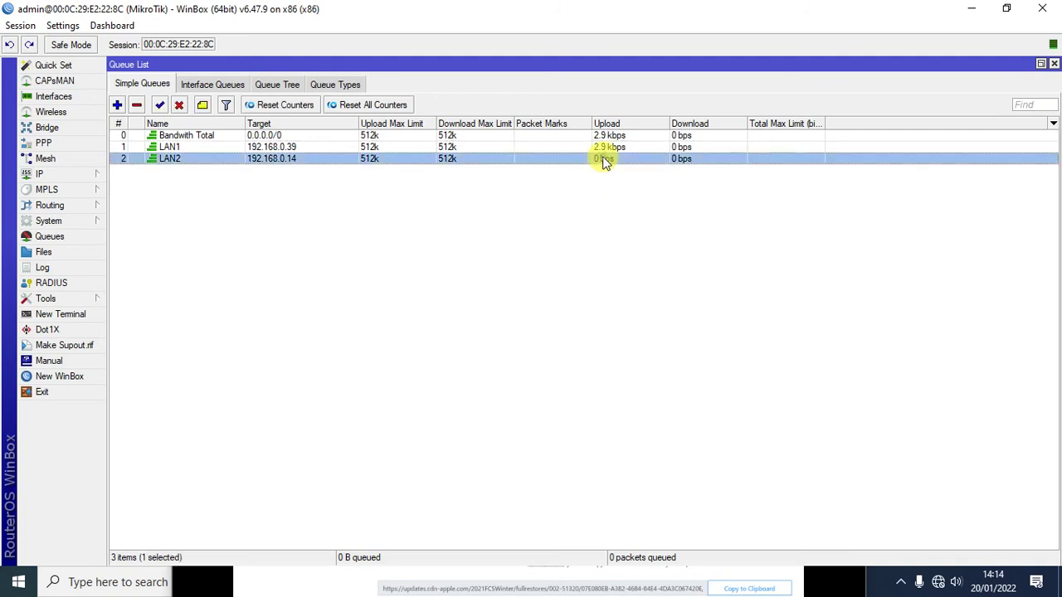
click(430, 279)
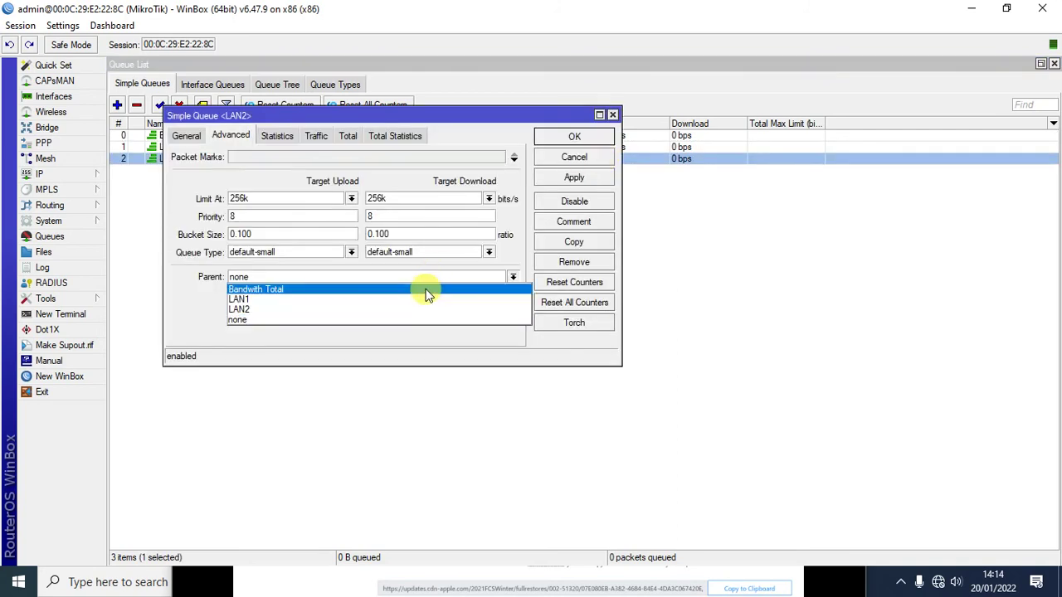
click(426, 288)
click(574, 178)
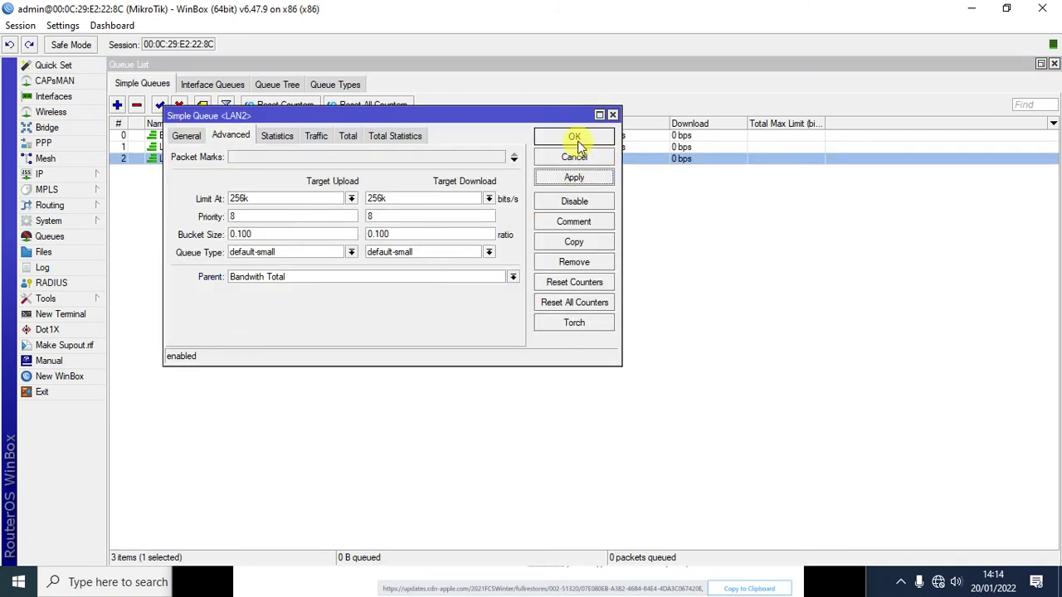
Confirm and close the LAN2 queue's settings, and start the 6.83 GB iOS 15.2.1 download for iPhone13,3 in Chrome
click(574, 137)
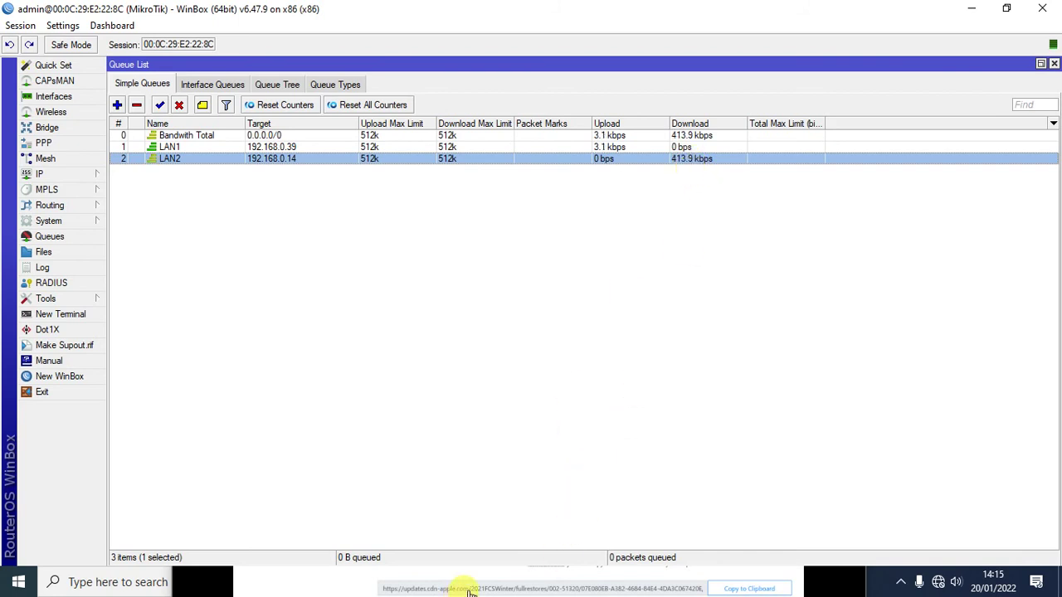
key(super)
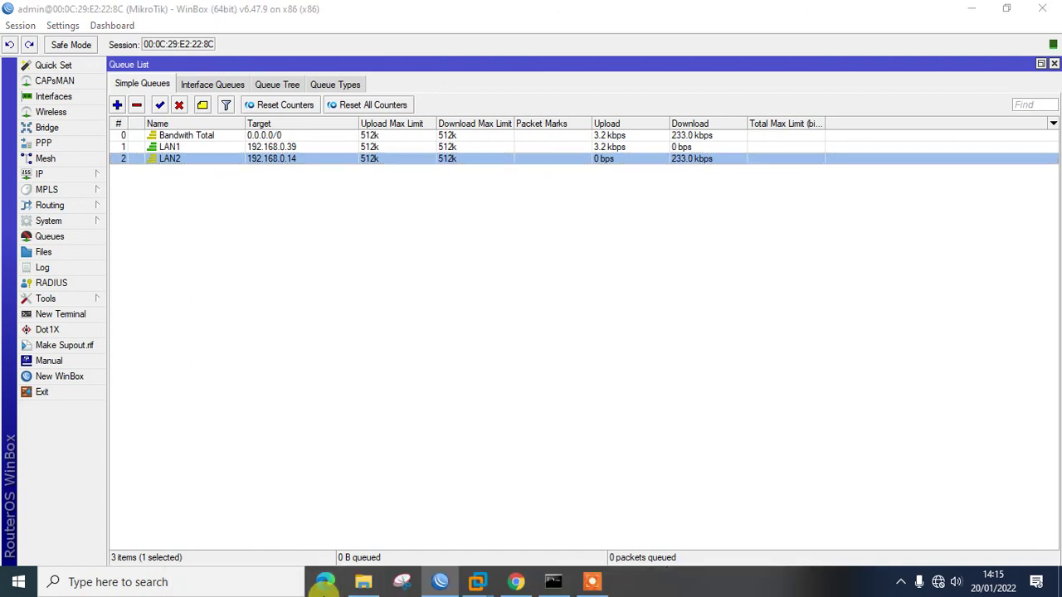
key(super)
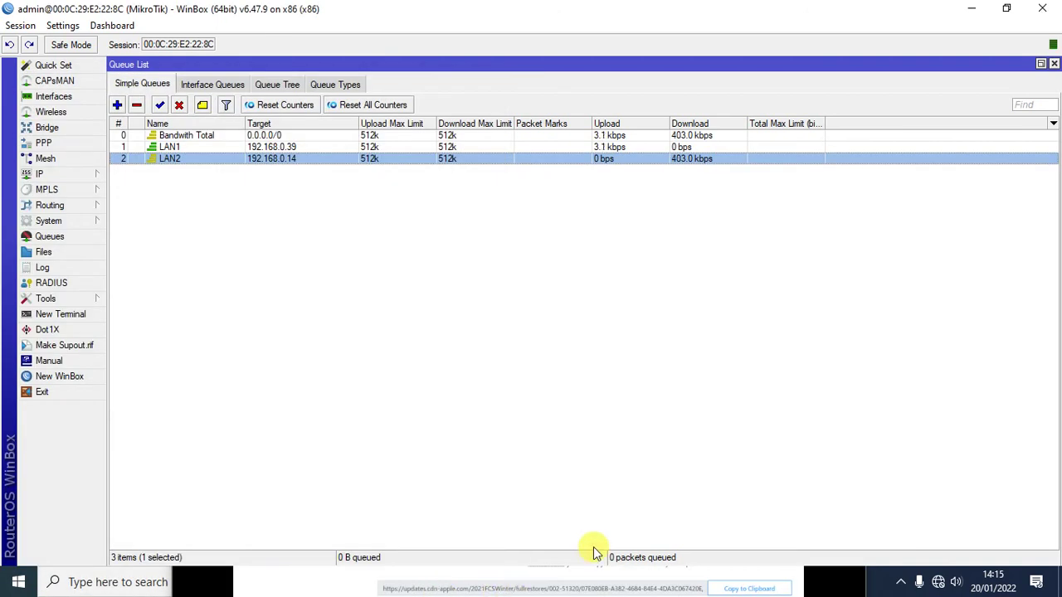
click(844, 585)
click(771, 239)
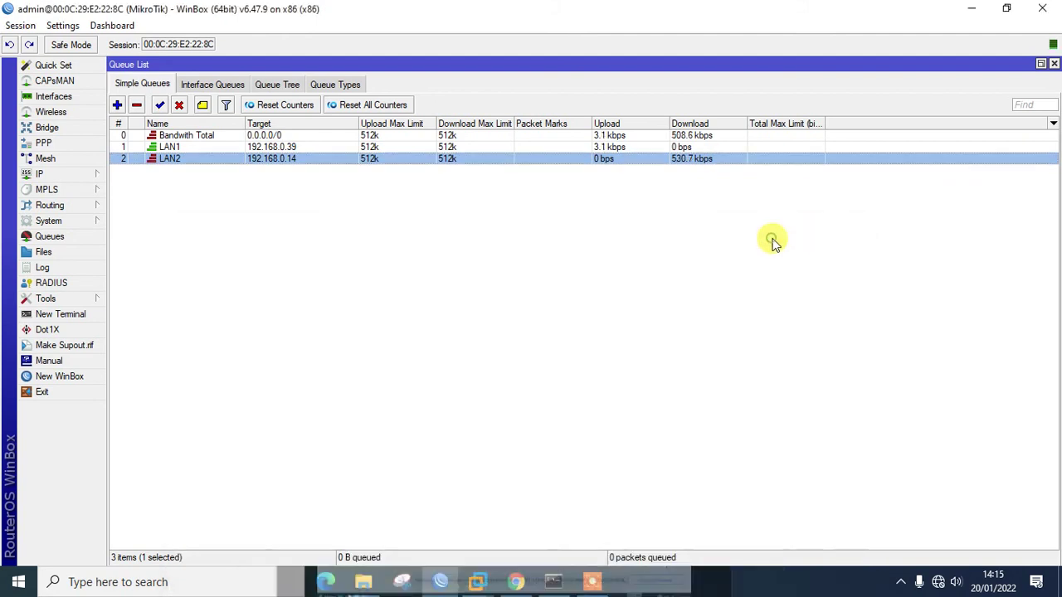
click(509, 581)
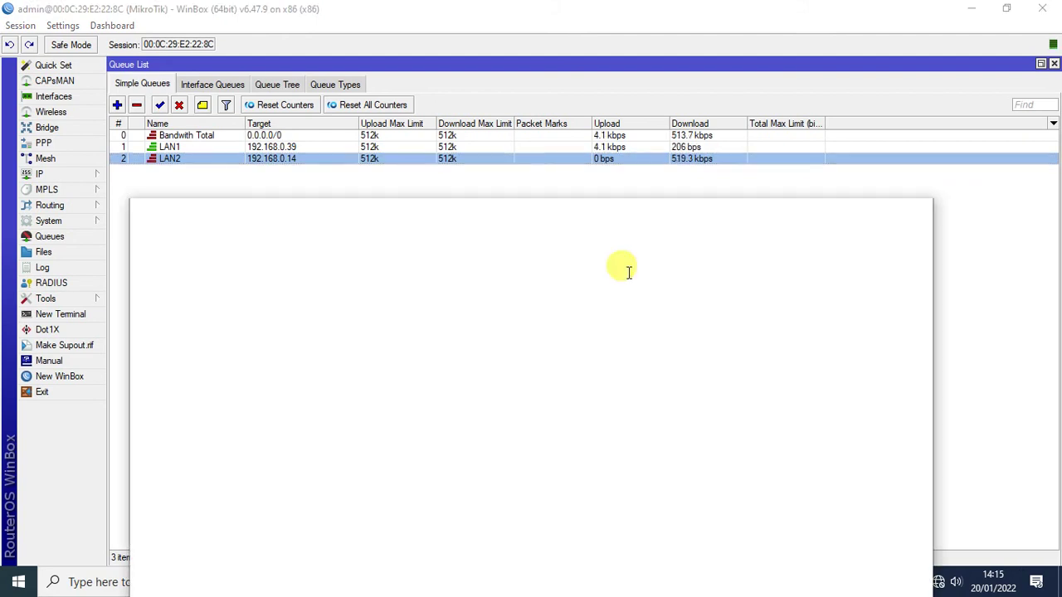
click(636, 548)
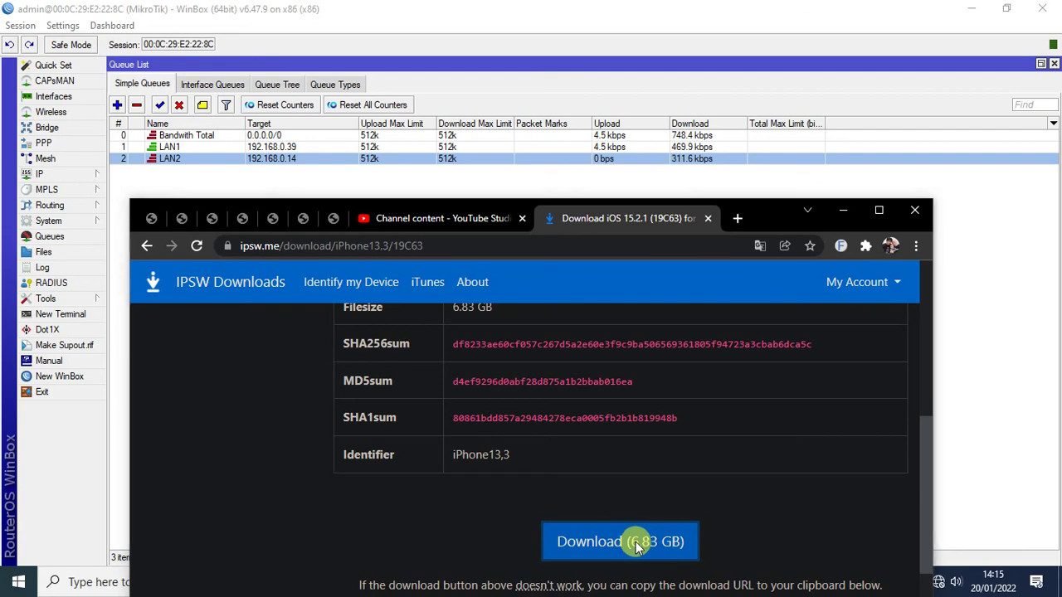
click(535, 514)
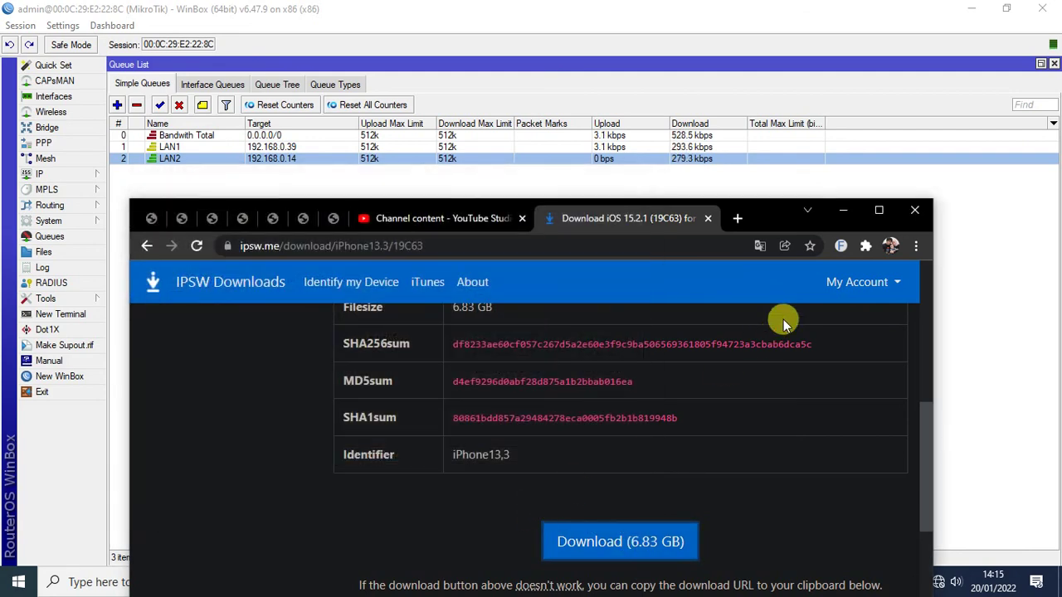
Return to WinBox and compare the live download rates of the Bandwith Total, LAN1 and LAN2 queues while both downloads run
click(687, 149)
click(688, 158)
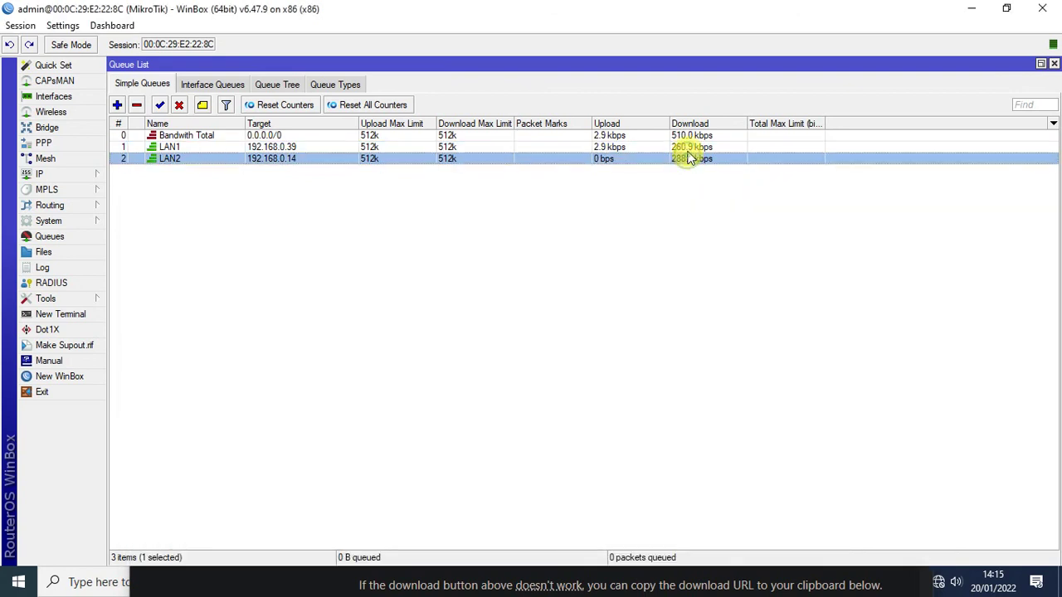
click(689, 137)
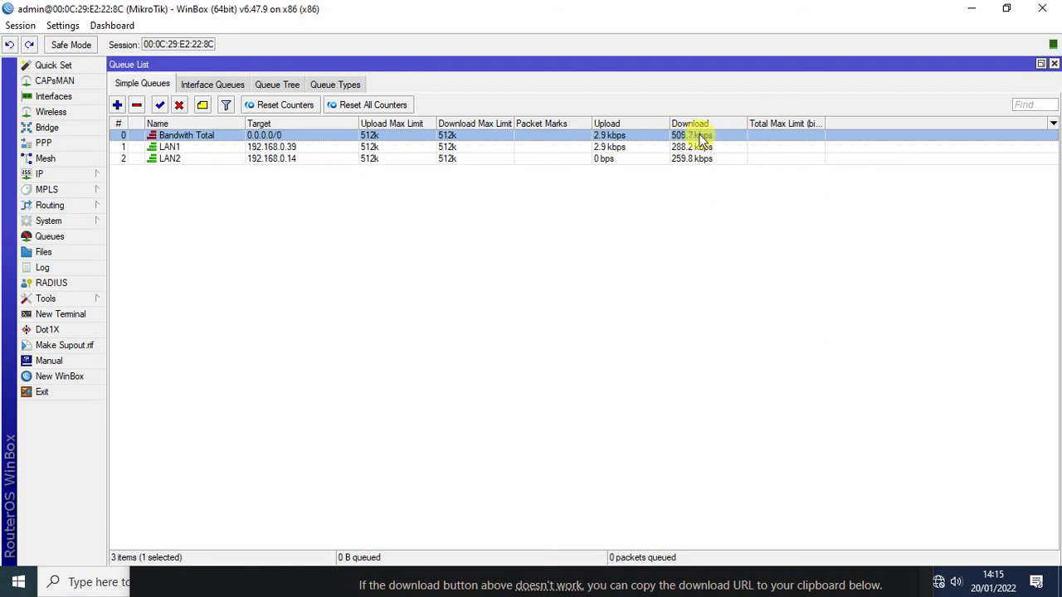
click(706, 150)
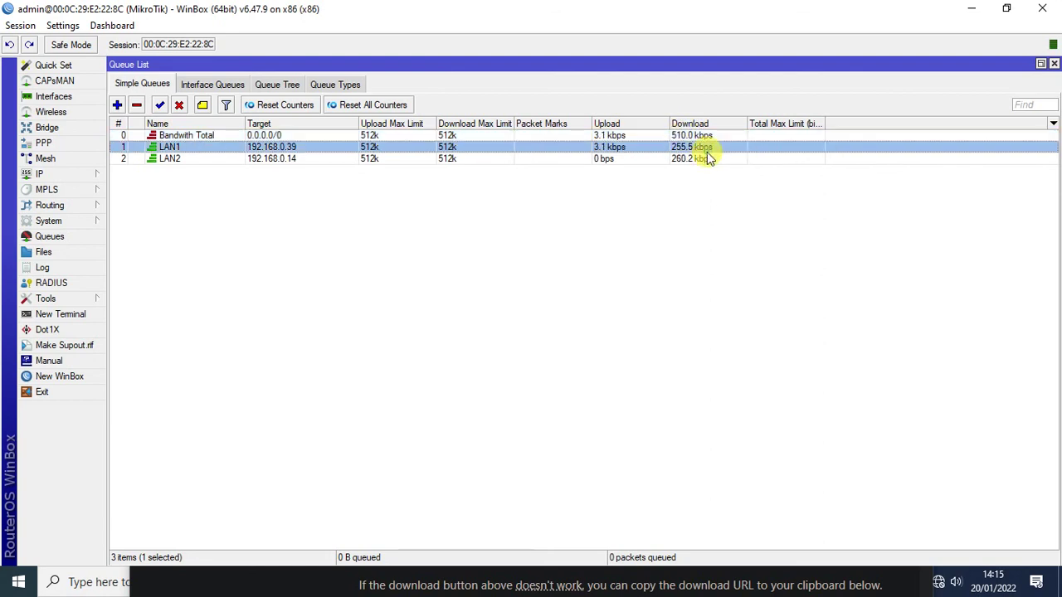
click(706, 158)
click(703, 148)
click(703, 156)
click(702, 150)
click(702, 156)
click(702, 150)
click(703, 157)
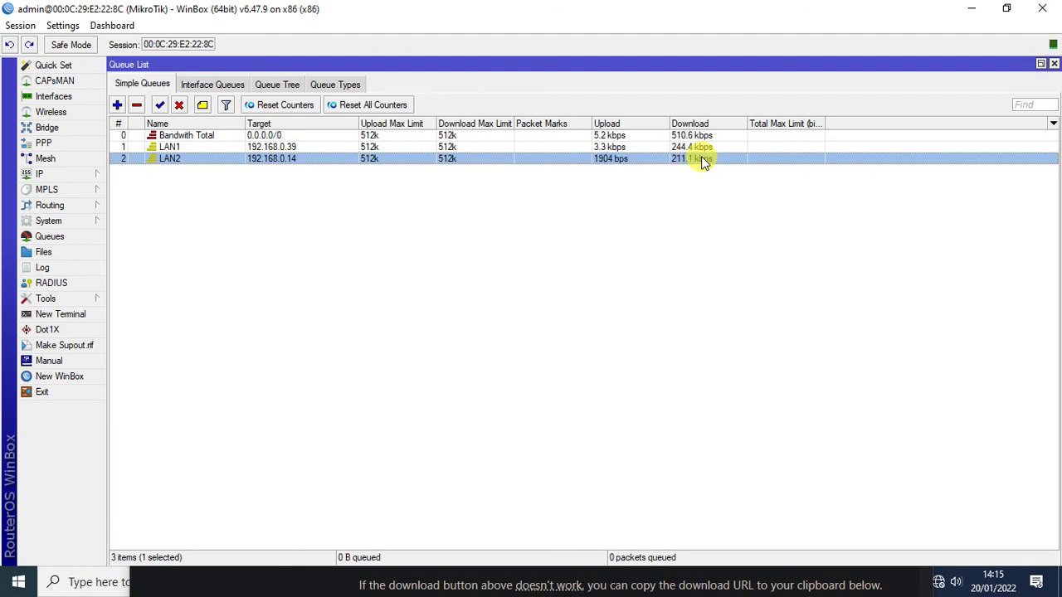
click(720, 258)
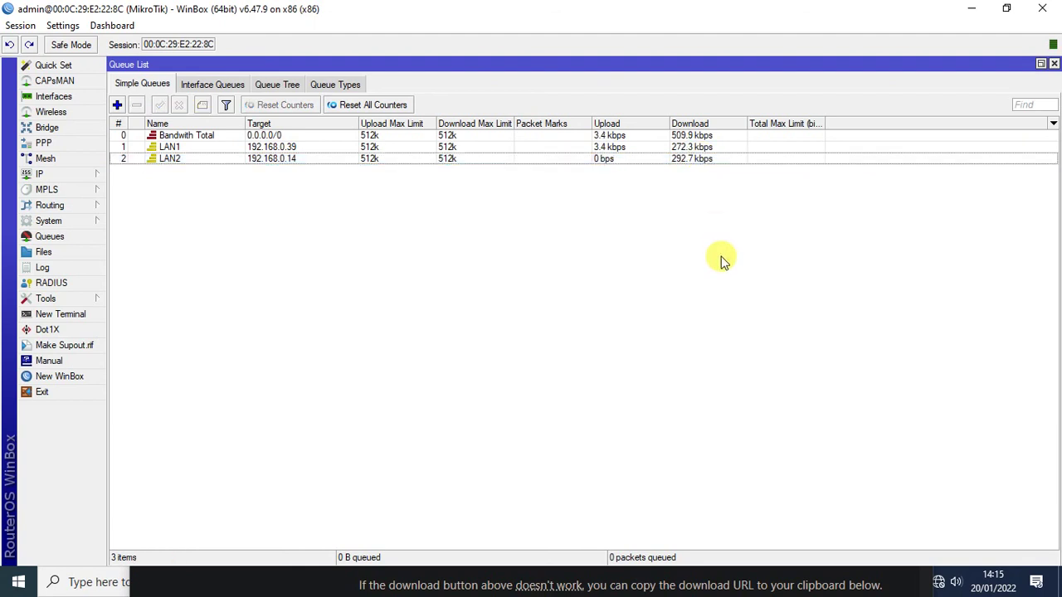